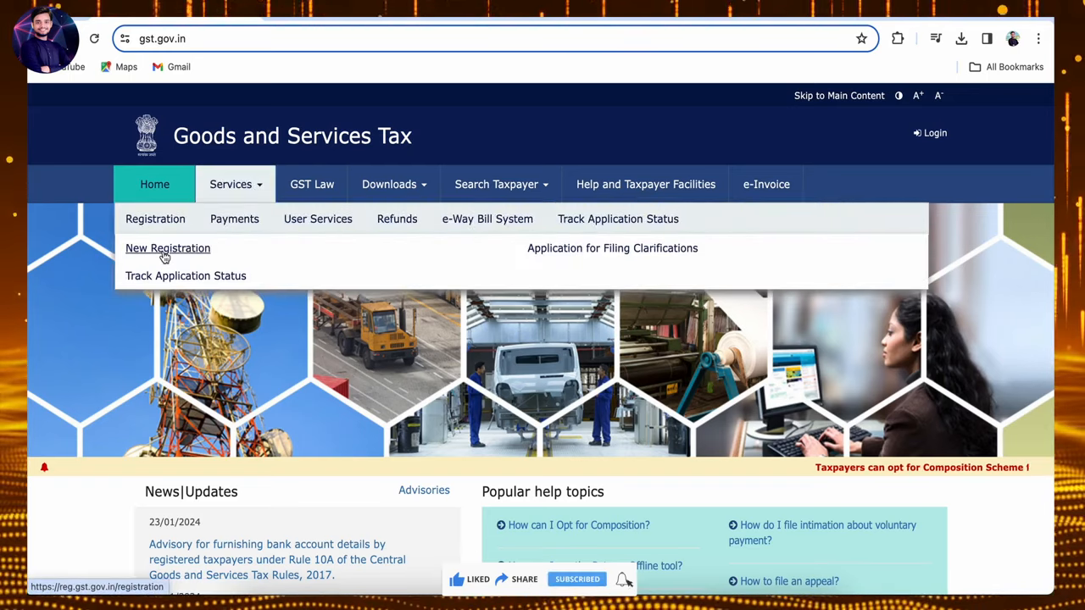
# - Open the new GST registration form and set the applicant type to Taxpayer
pyautogui.click(161, 251)
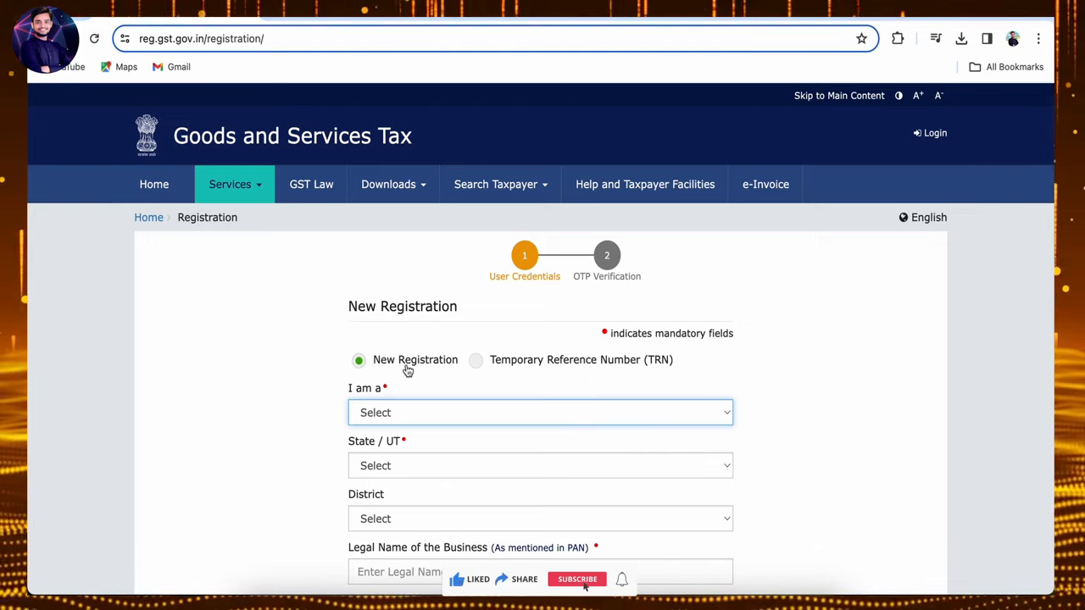
pyautogui.scroll(-2, 419, 373)
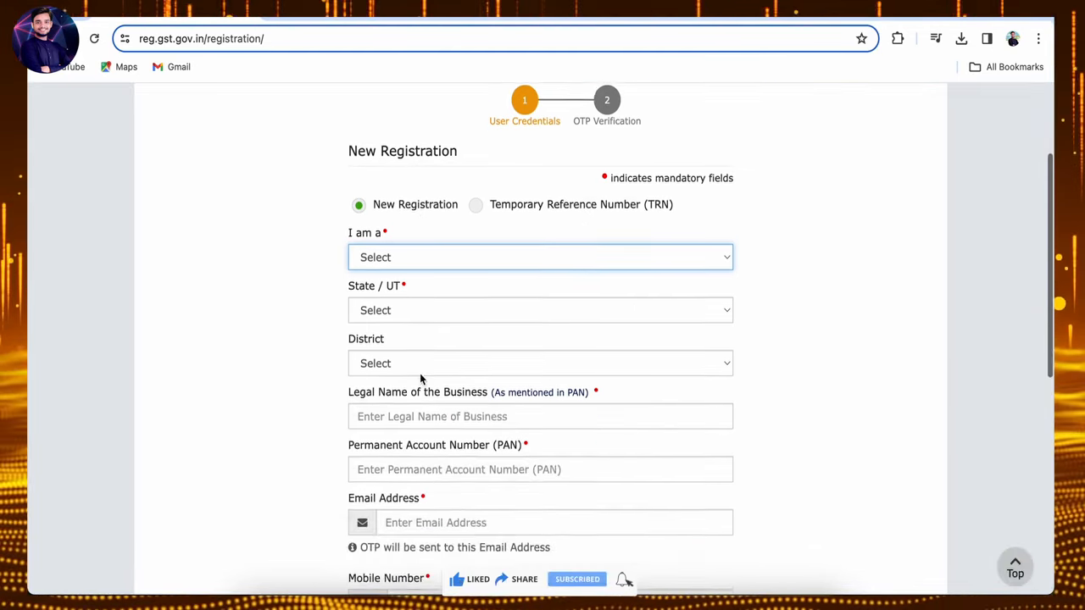
pyautogui.click(416, 257)
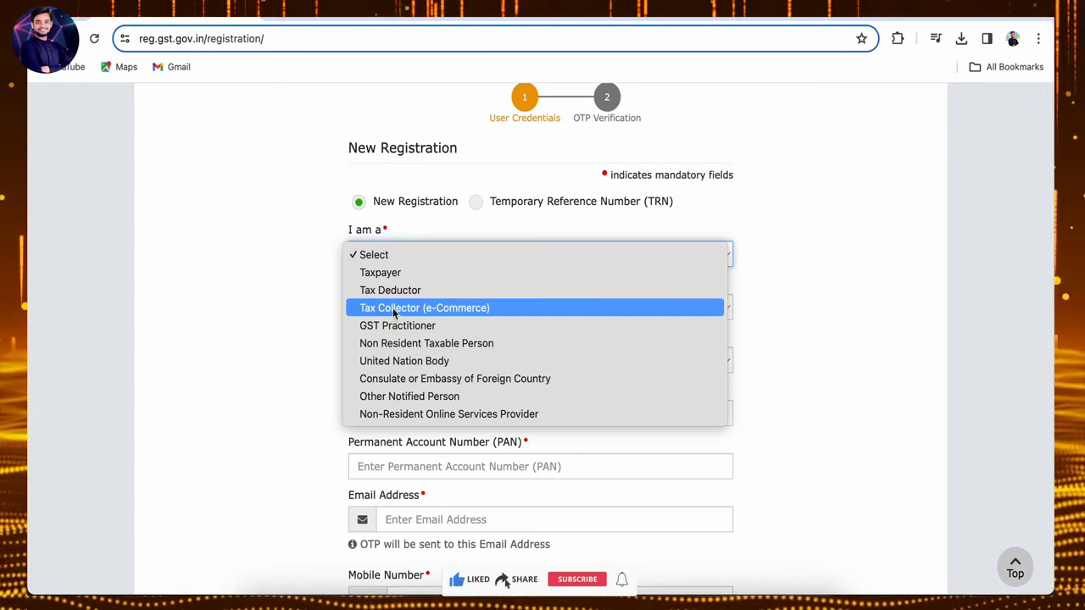
pyautogui.click(384, 274)
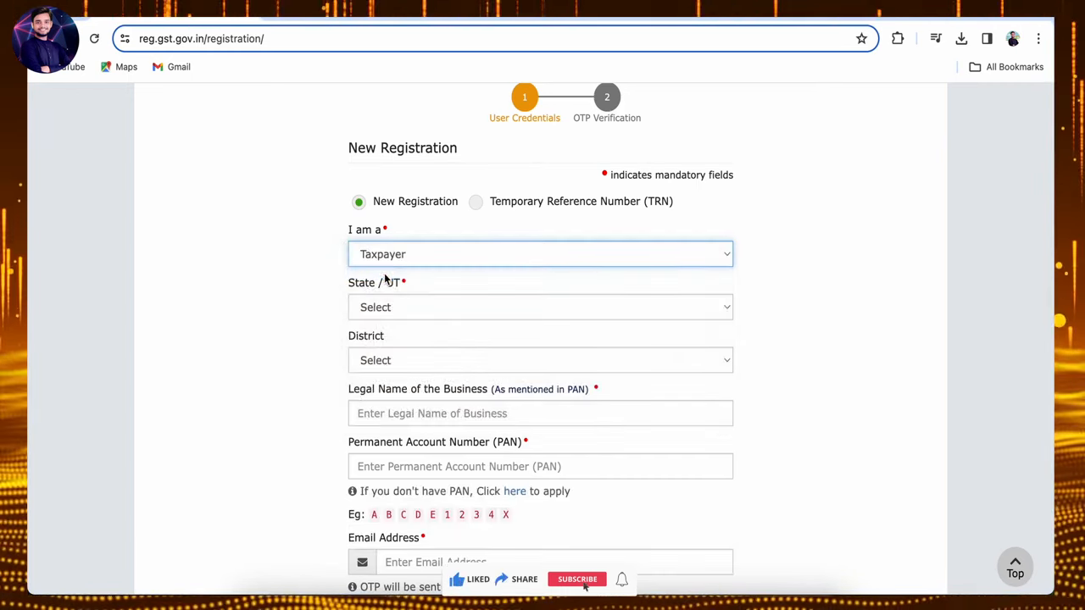
# - Set the State / UT of the registration to Madhya Pradesh
pyautogui.scroll(-1, 439, 287)
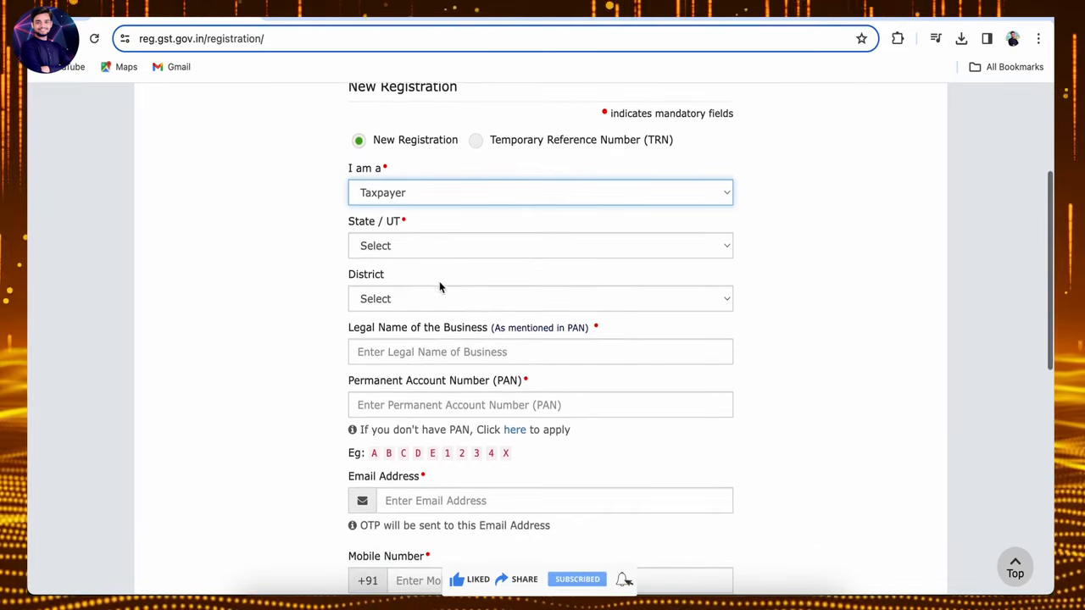
pyautogui.scroll(-1, 419, 194)
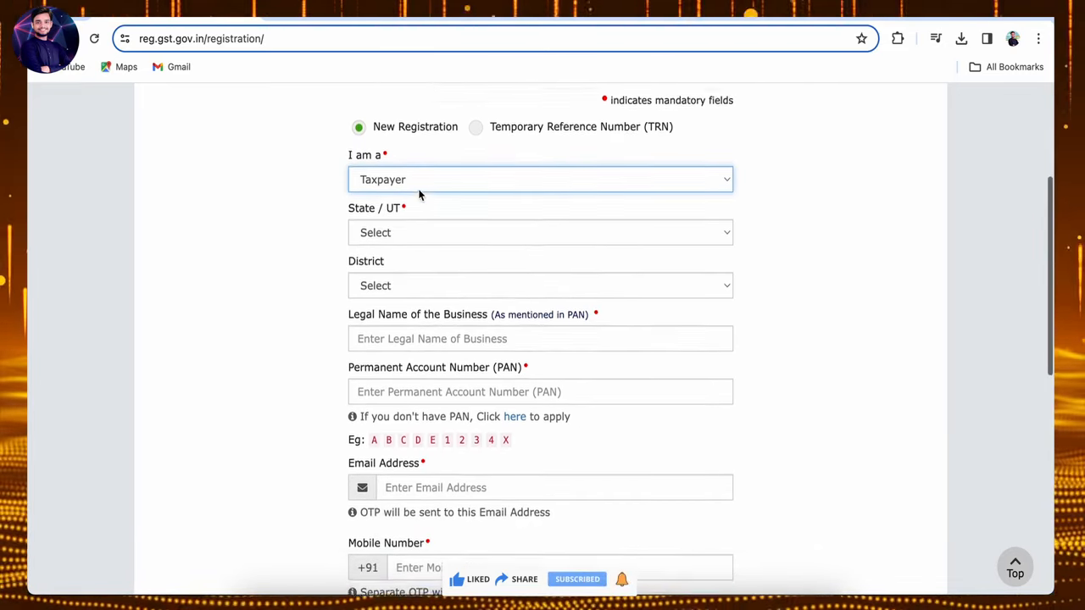
pyautogui.click(416, 227)
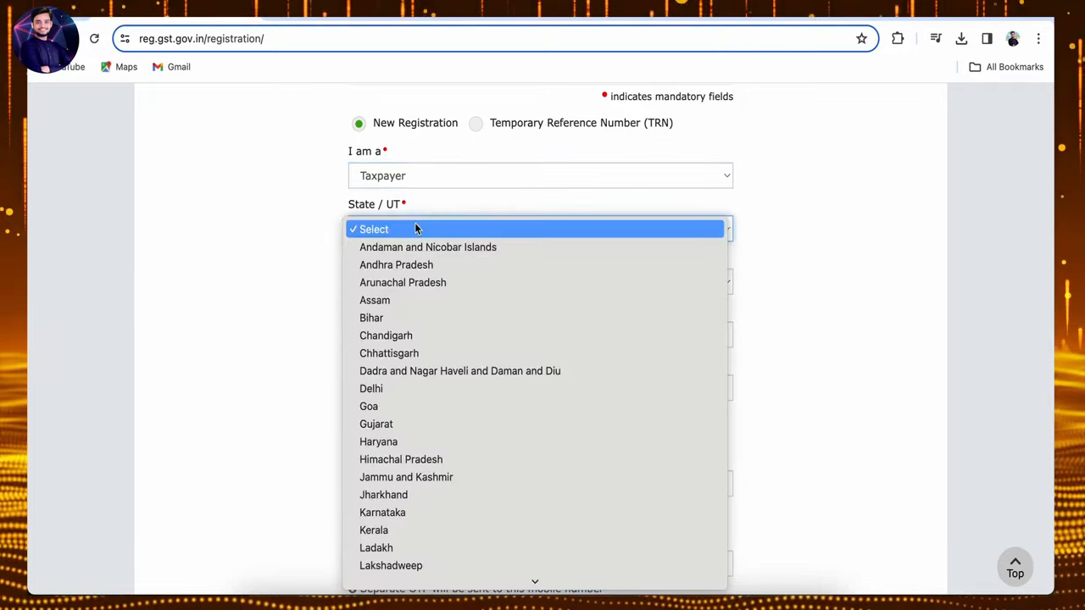
pyautogui.press('m')
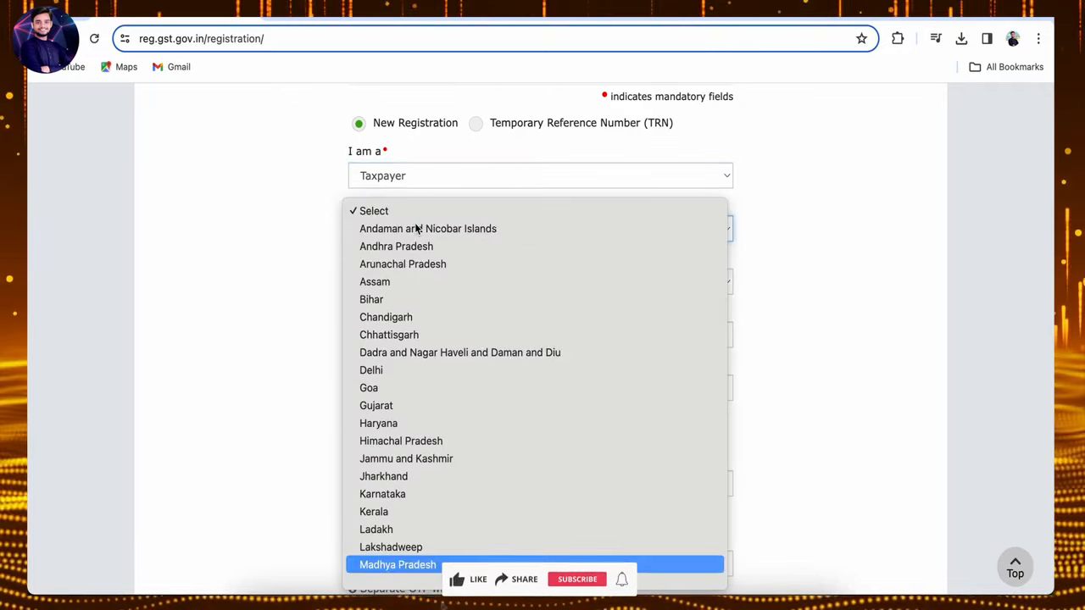
pyautogui.click(432, 564)
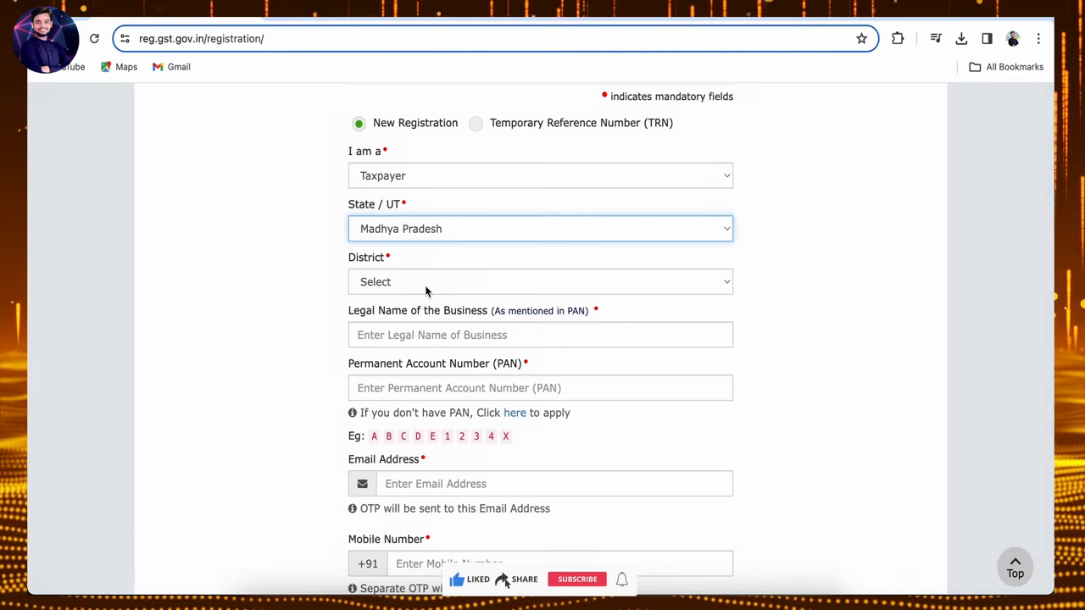
# - Submit the user credentials form with the business, PAN and contact details to reach OTP verification
pyautogui.scroll(-1, 419, 332)
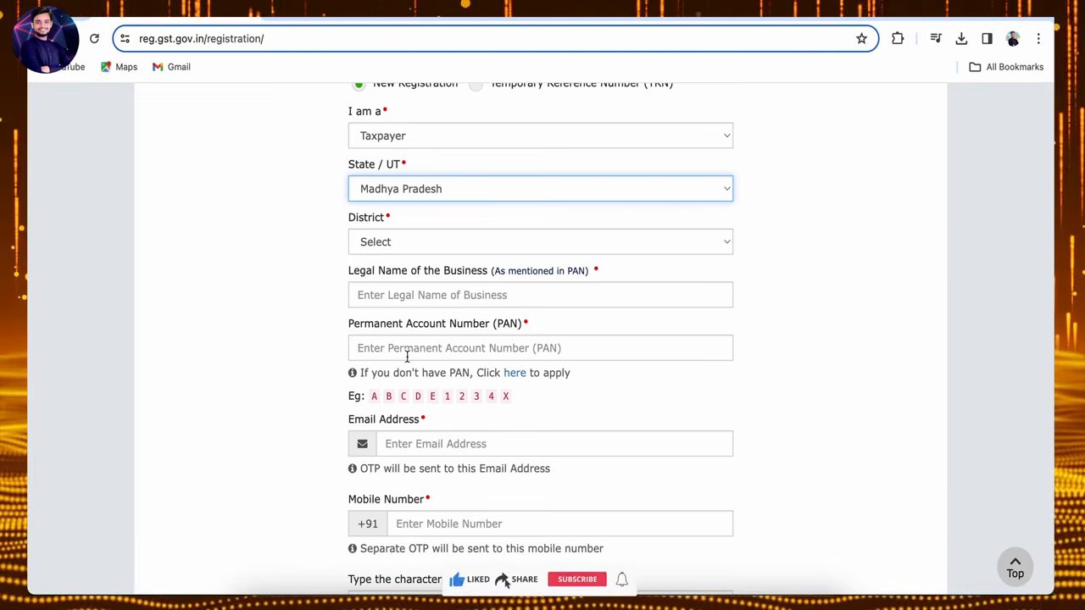
pyautogui.scroll(-2, 469, 357)
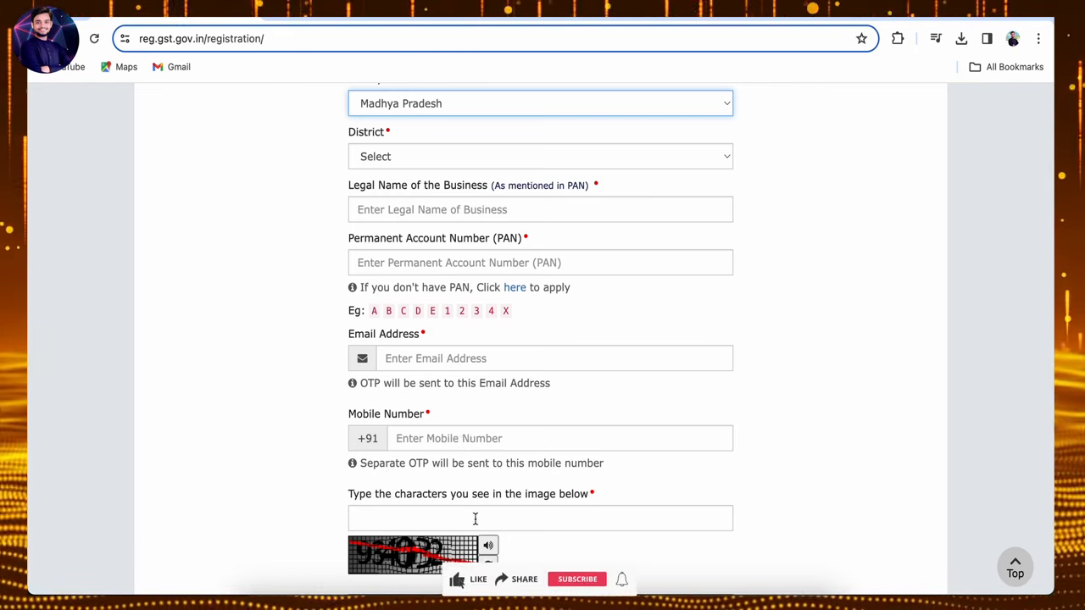
pyautogui.scroll(-2, 474, 519)
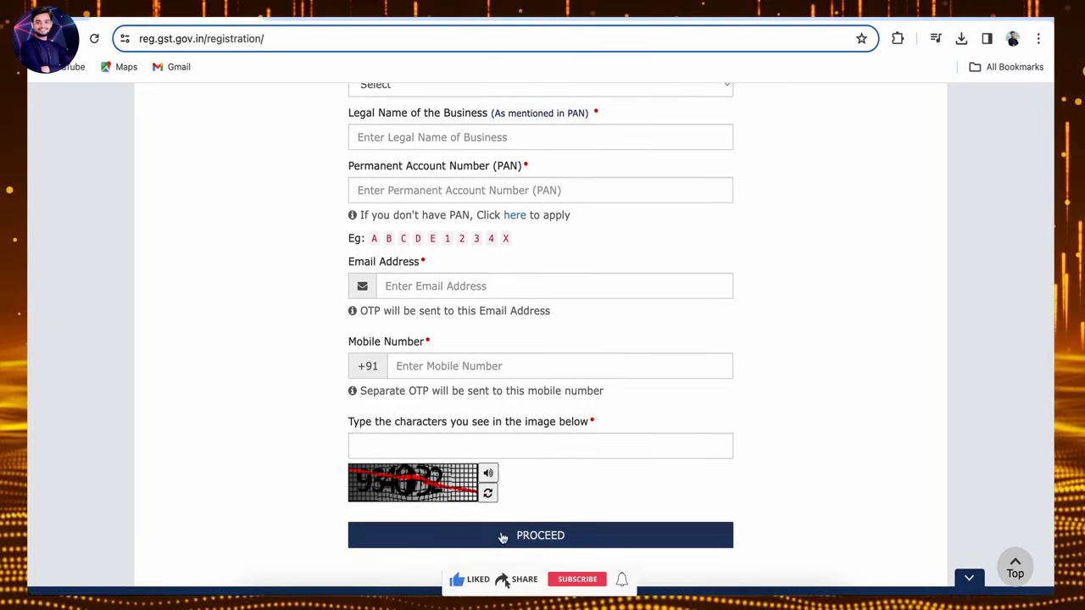
pyautogui.click(503, 539)
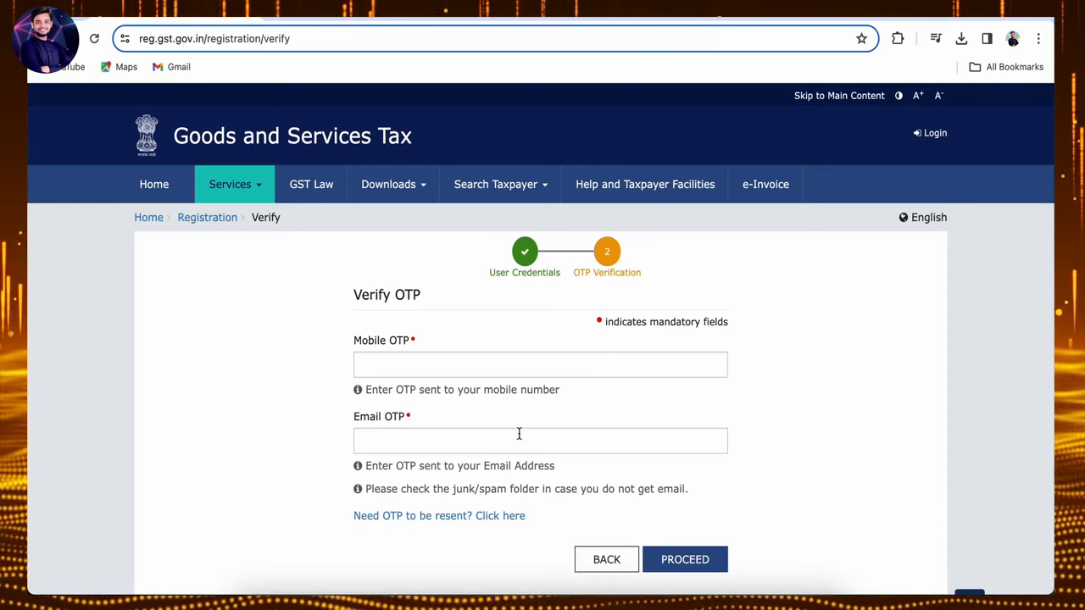
# - Submit the mobile and email OTP verification, select the issued Temporary Reference Number and proceed to the TRN login
pyautogui.click(678, 562)
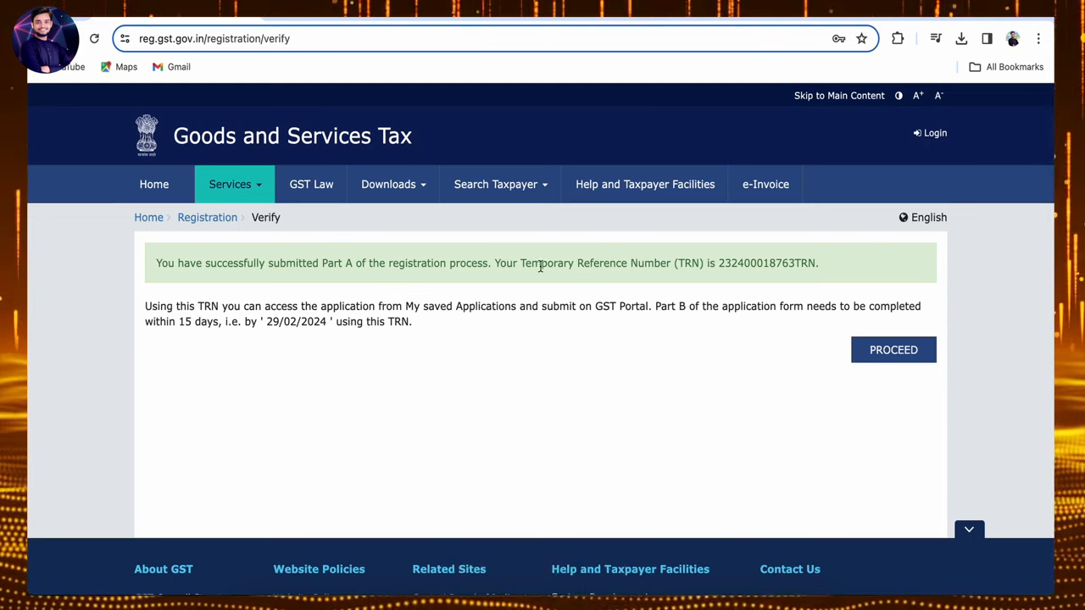
pyautogui.moveTo(719, 263); pyautogui.dragTo(815, 265)
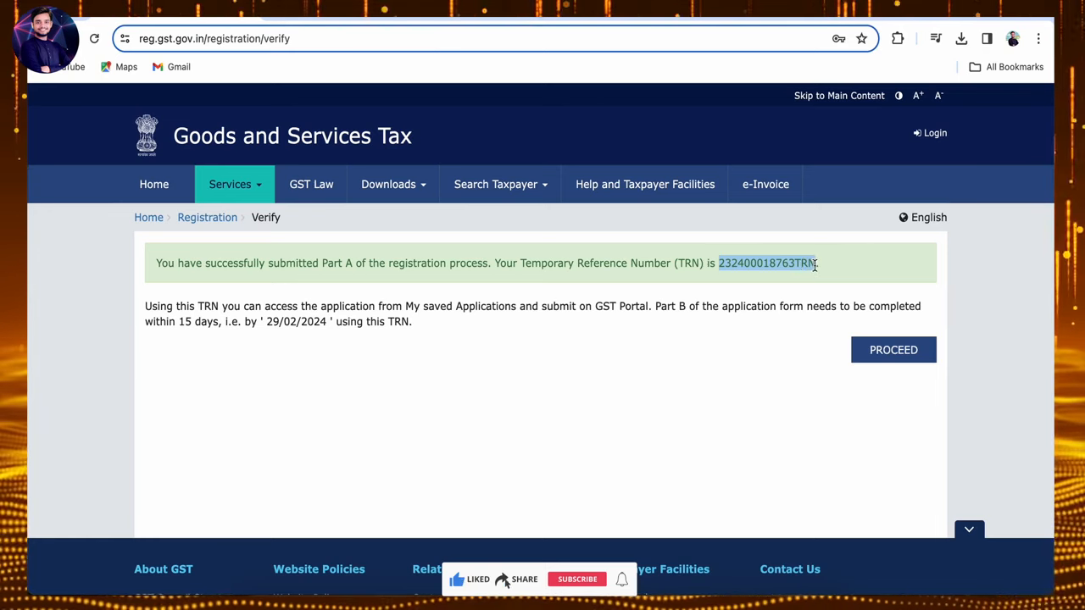
pyautogui.click(897, 352)
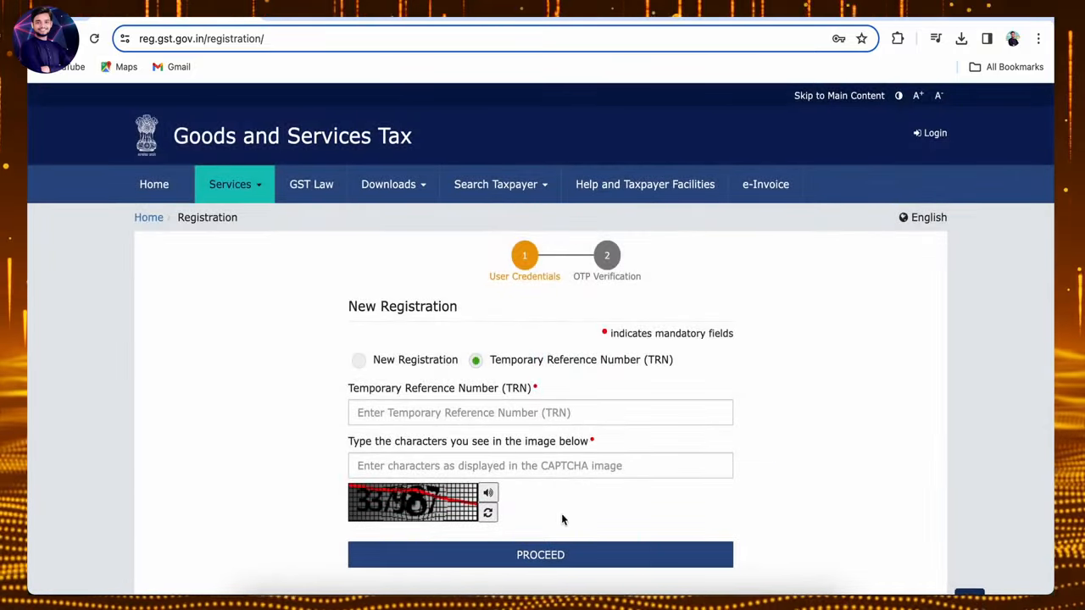
# - Proceed with the Temporary Reference Number login and open the draft GST REG-01 application for editing
pyautogui.click(550, 555)
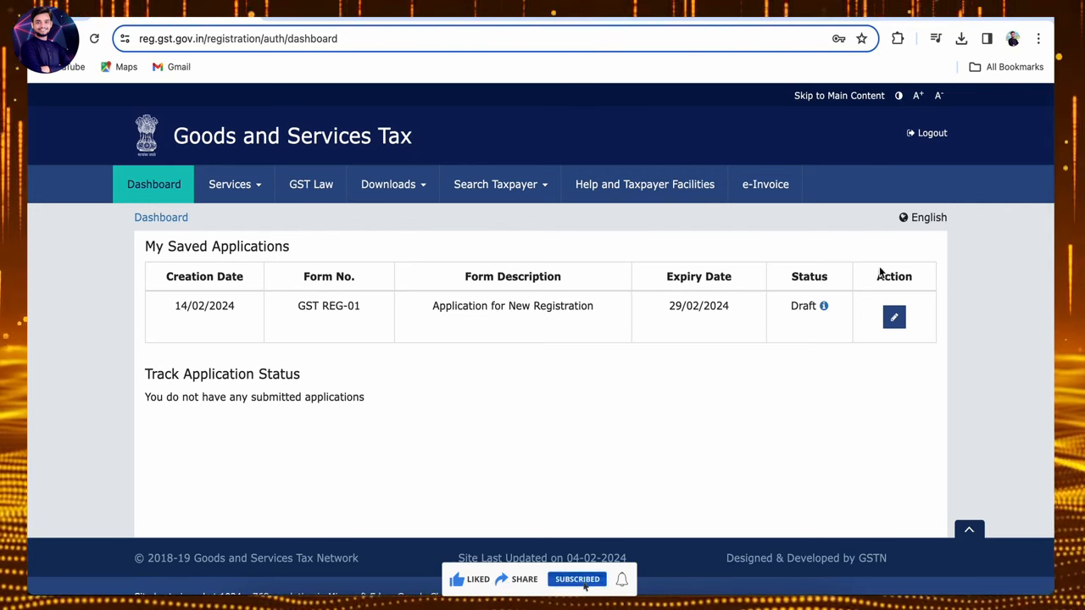
pyautogui.click(895, 315)
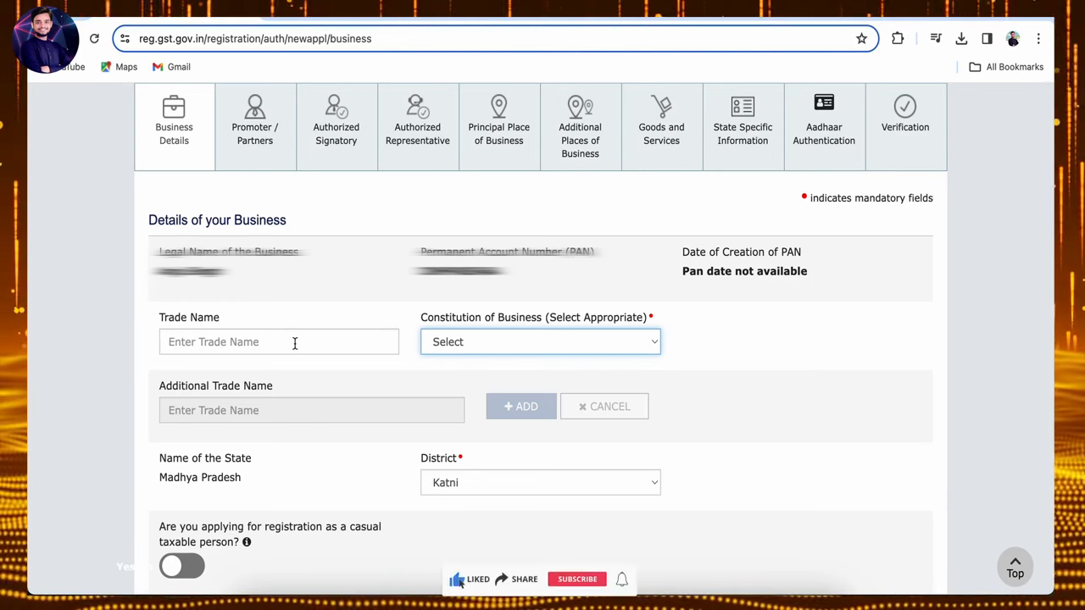
# - Set the constitution of business to Proprietorship and the reason to obtain registration to Voluntary Basis
pyautogui.click(503, 347)
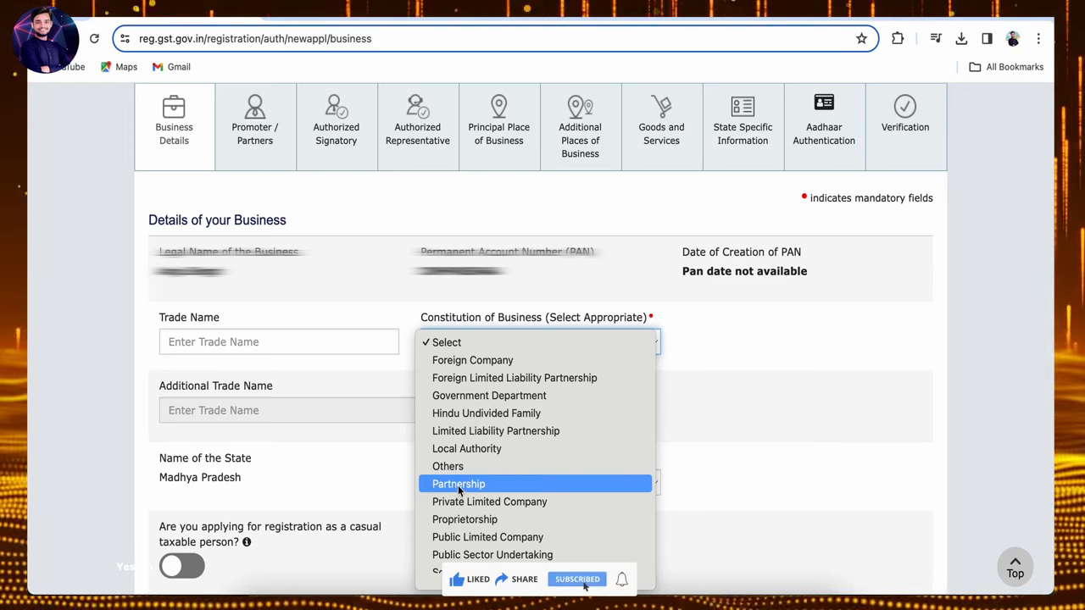
pyautogui.click(490, 520)
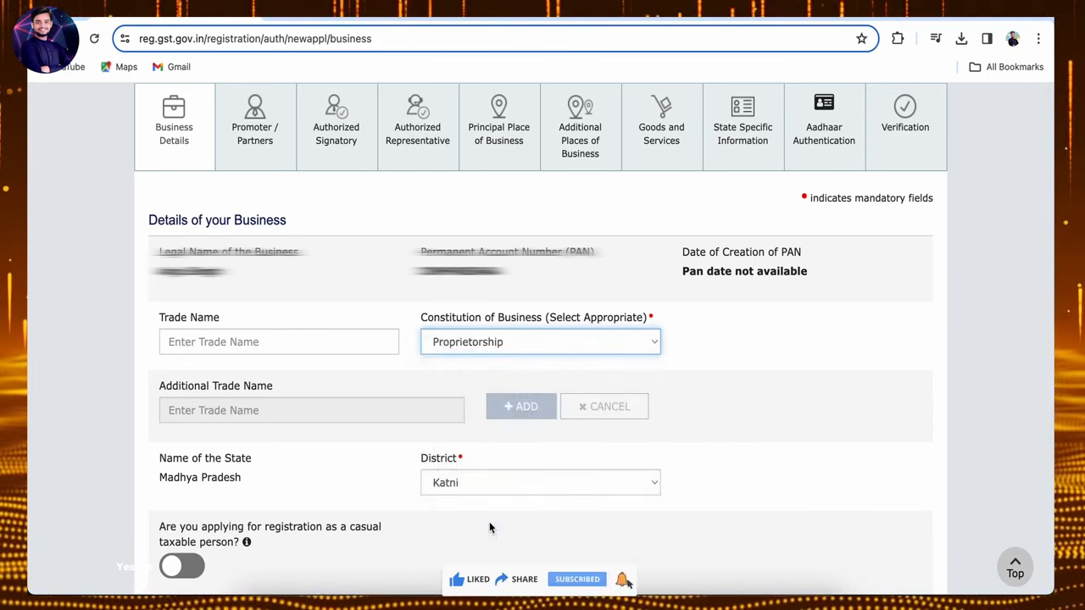
pyautogui.scroll(-3, 539, 451)
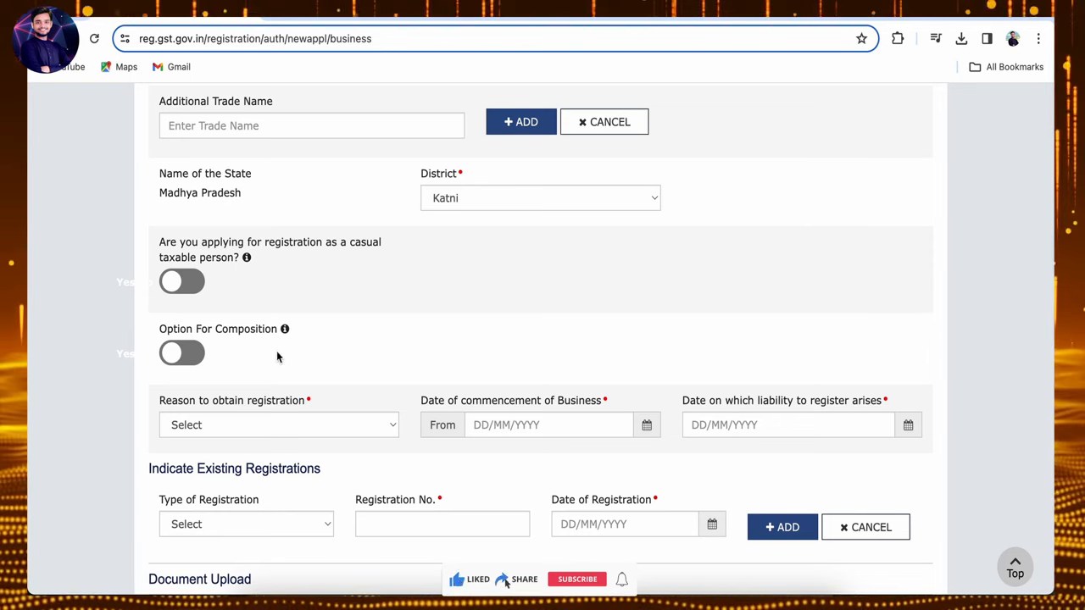
pyautogui.scroll(-3, 248, 365)
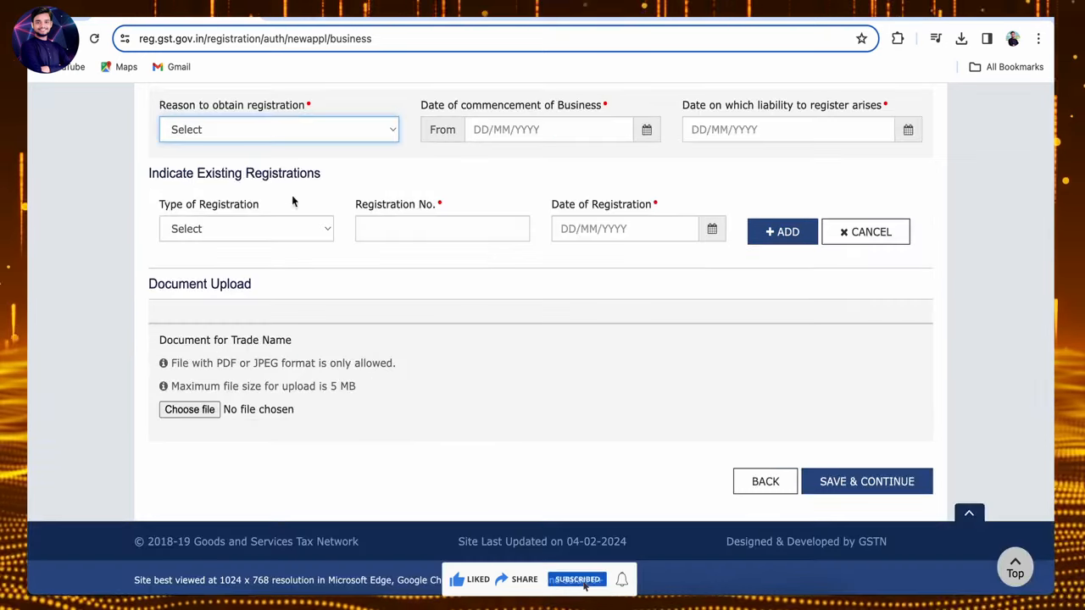
pyautogui.click(338, 133)
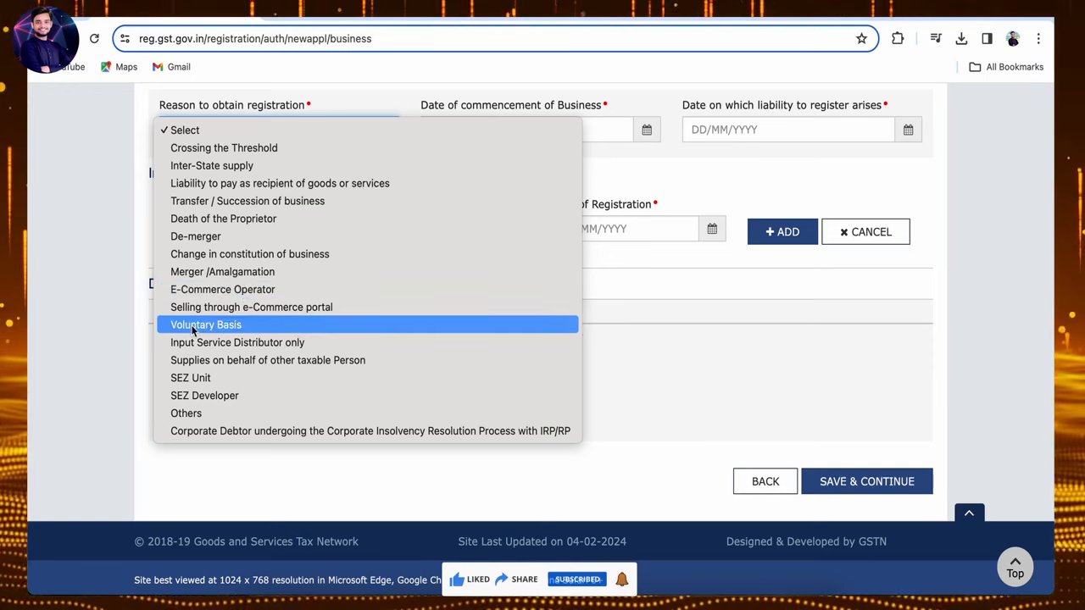
pyautogui.click(237, 329)
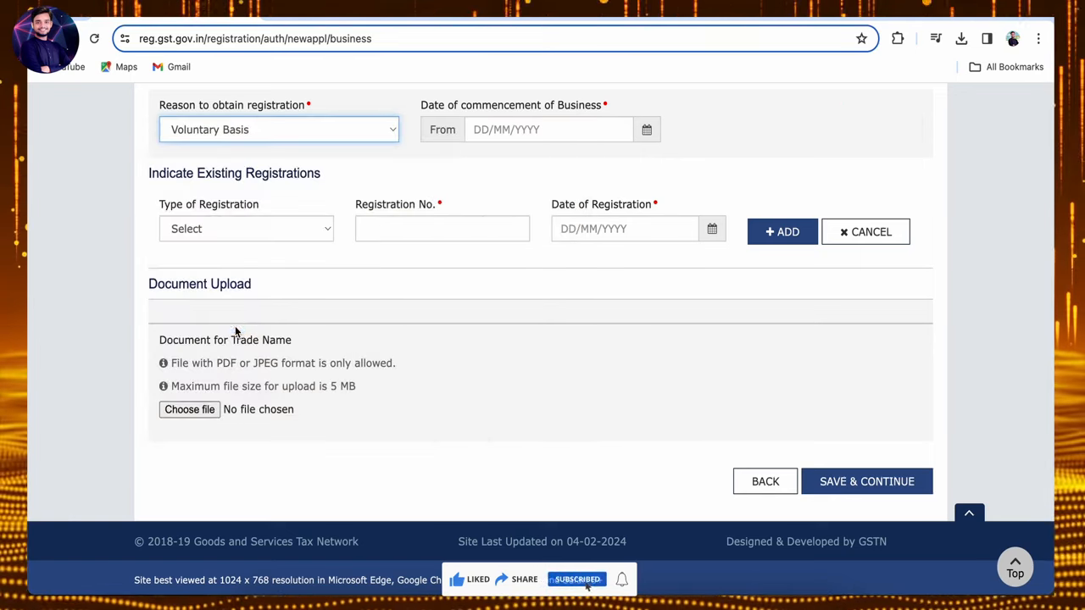
# - Set the date of commencement of business to 14/02/2024
pyautogui.click(562, 134)
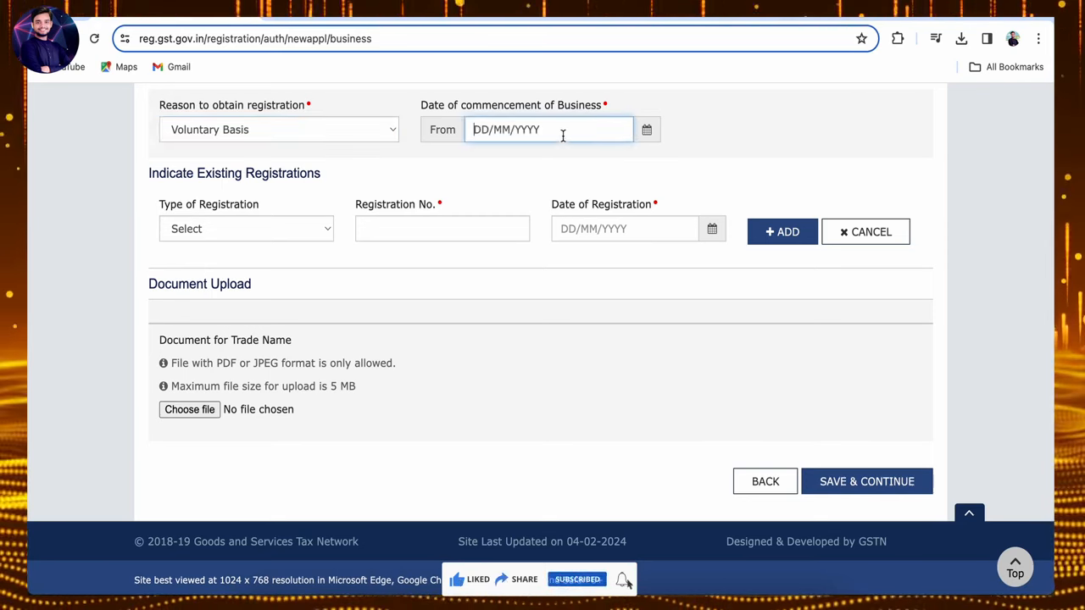
pyautogui.click(646, 134)
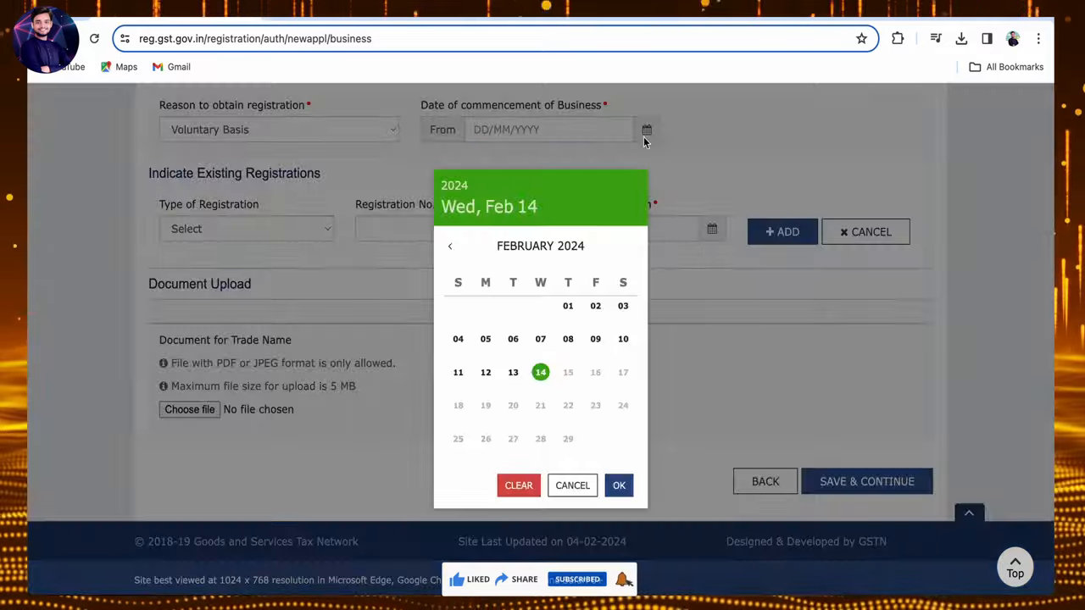
pyautogui.click(549, 374)
pyautogui.click(437, 279)
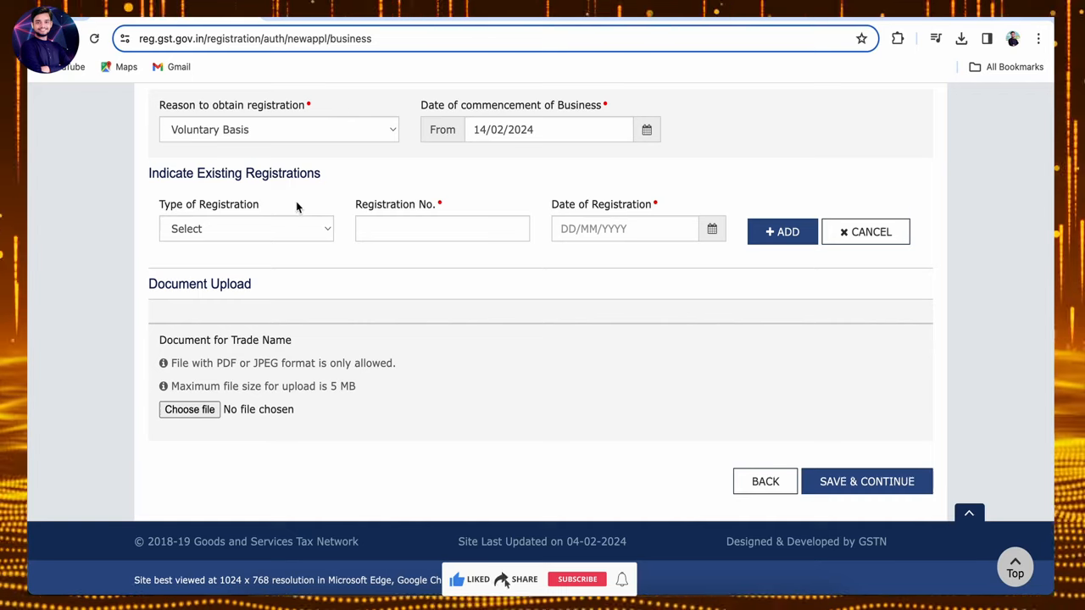
# - Check the existing registration types without choosing one, and save the business details to continue to the promoter section
pyautogui.click(329, 234)
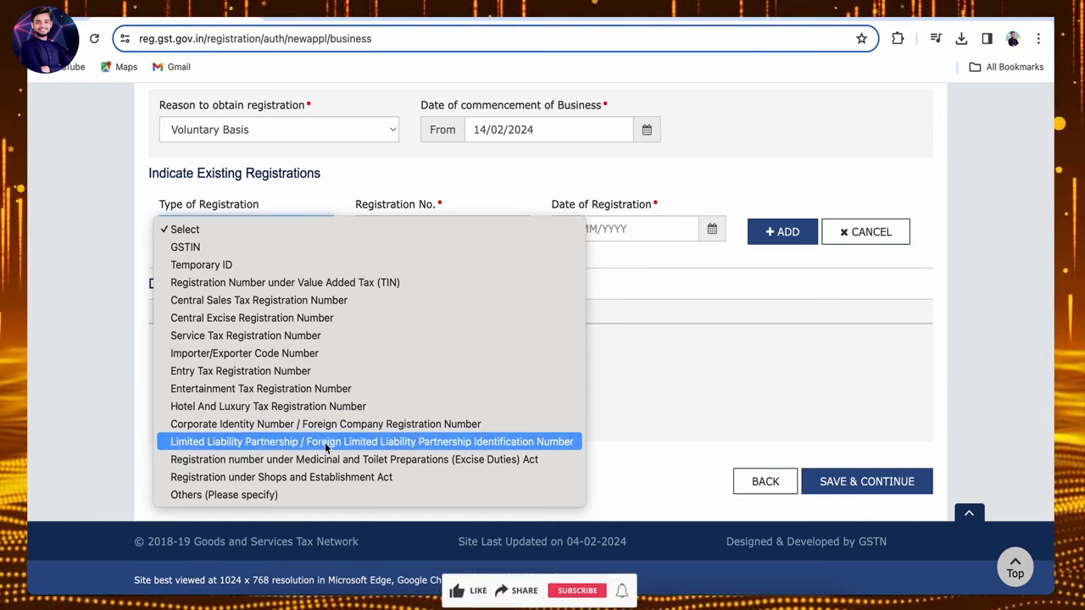
pyautogui.click(691, 389)
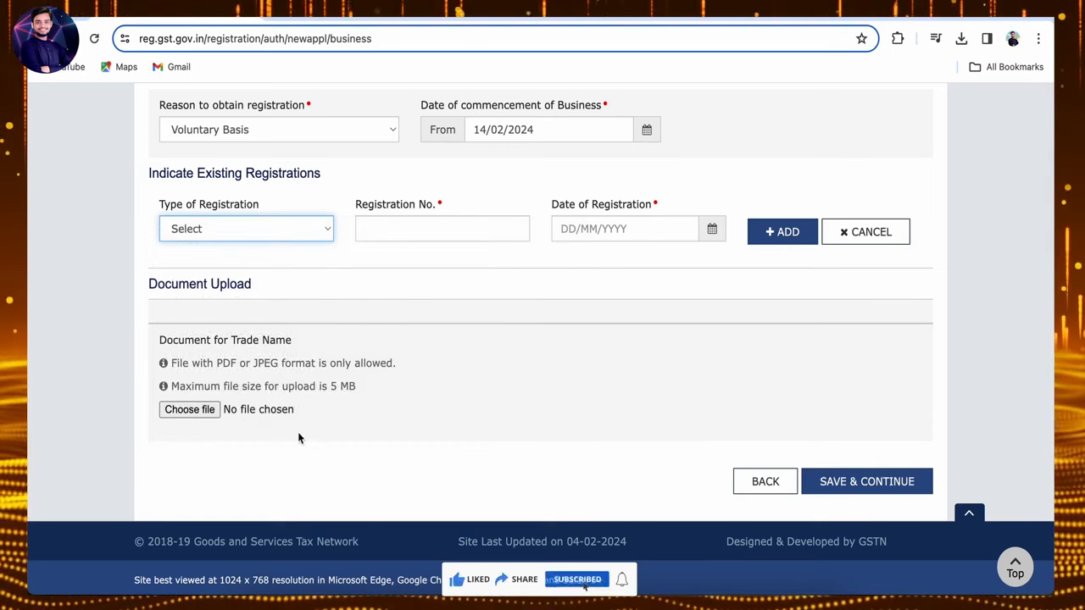
pyautogui.click(888, 485)
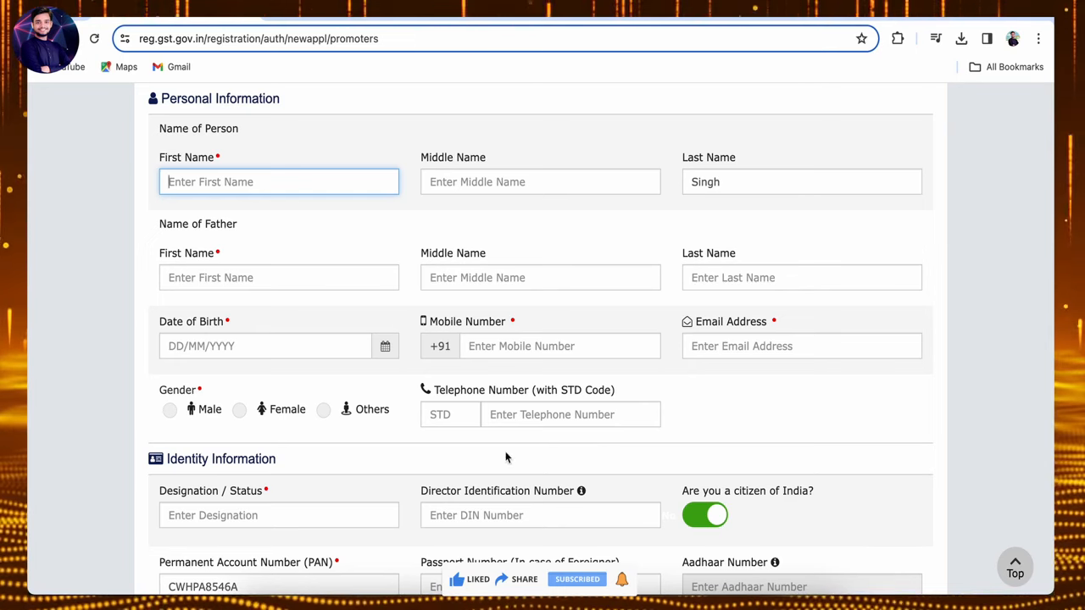
# - Set the promoter's gender to Male and Also Authorized Signatory to Yes, saving the promoter details
pyautogui.click(170, 410)
pyautogui.scroll(-3, 213, 244)
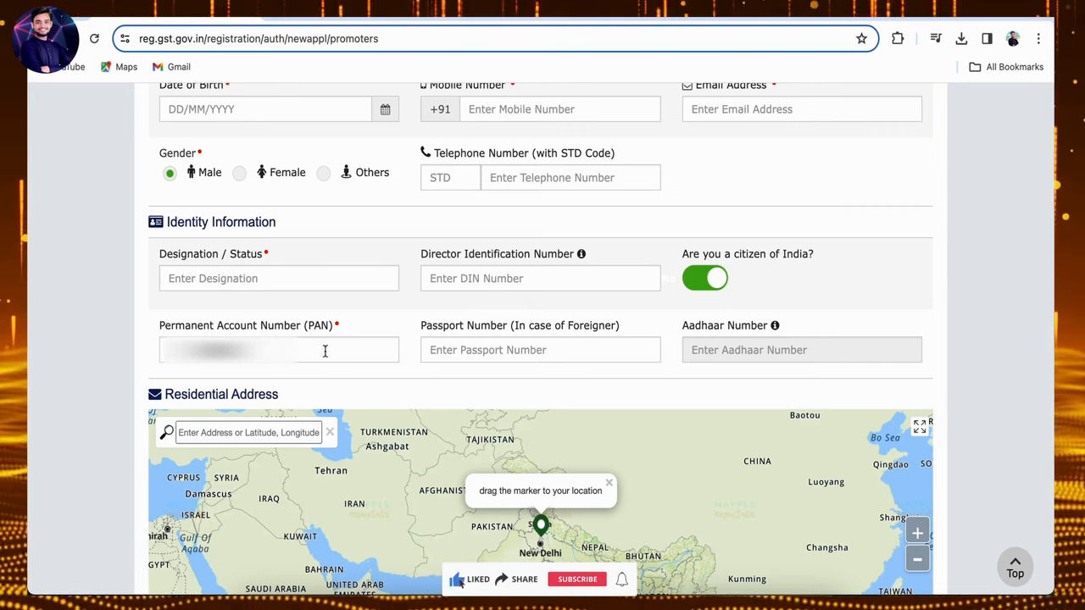
pyautogui.scroll(-3, 348, 358)
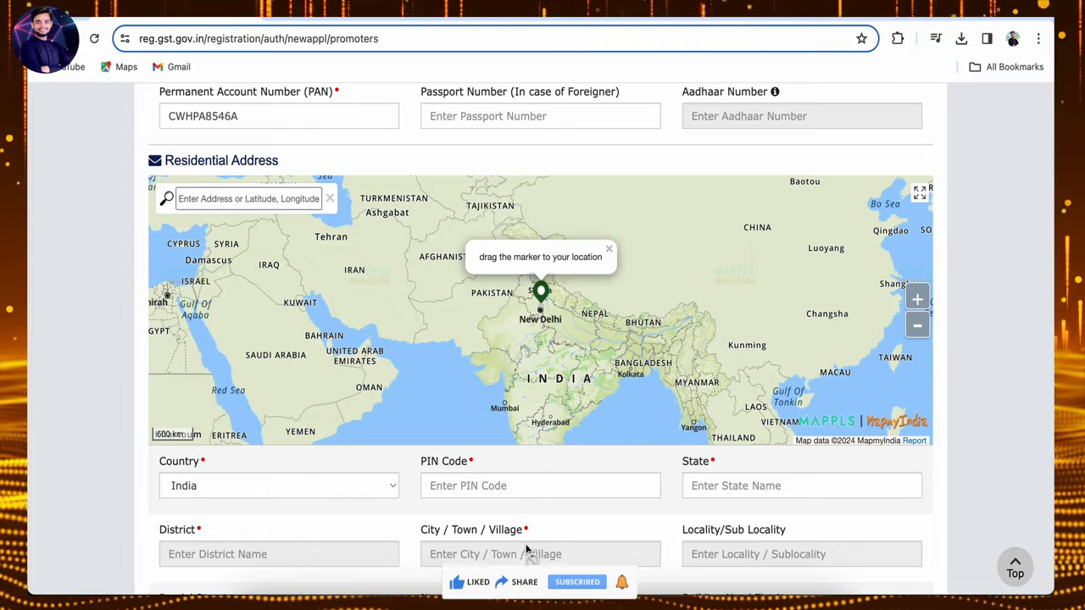
pyautogui.scroll(-1, 526, 550)
pyautogui.scroll(-7, 525, 550)
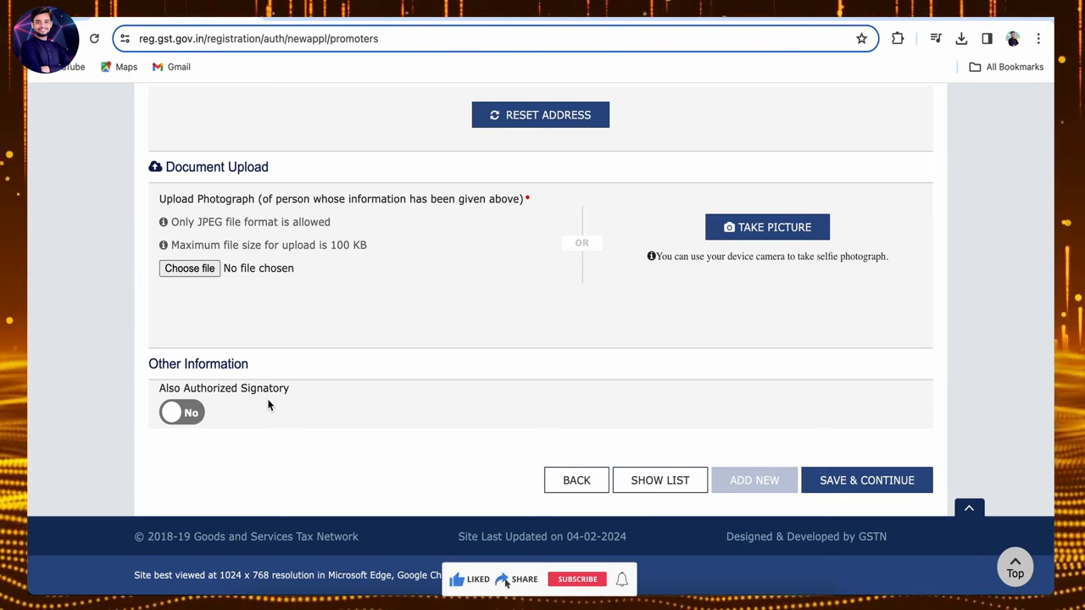
pyautogui.click(186, 417)
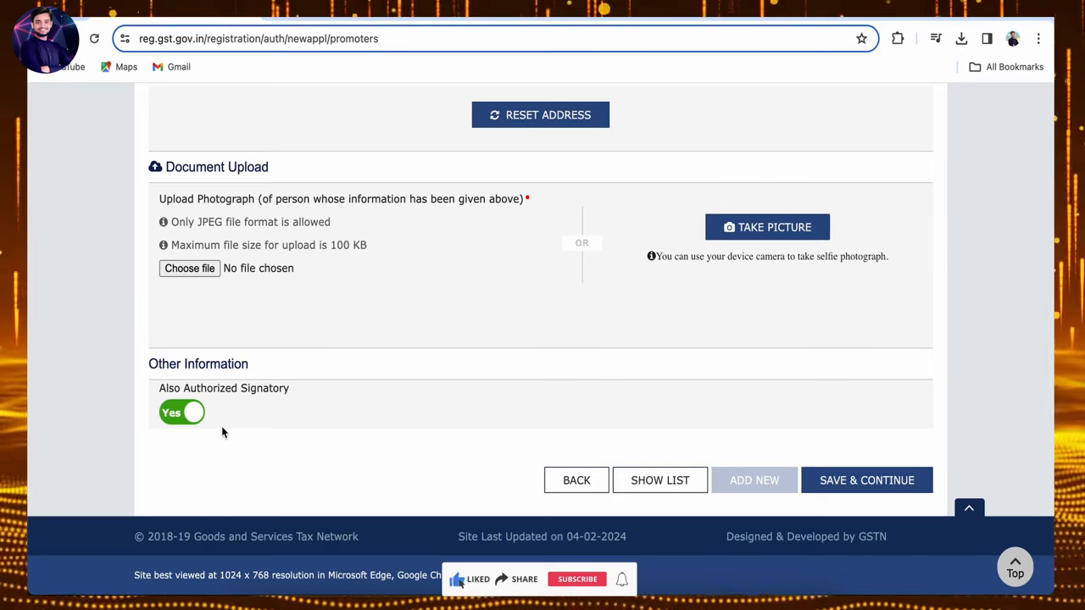
pyautogui.click(890, 480)
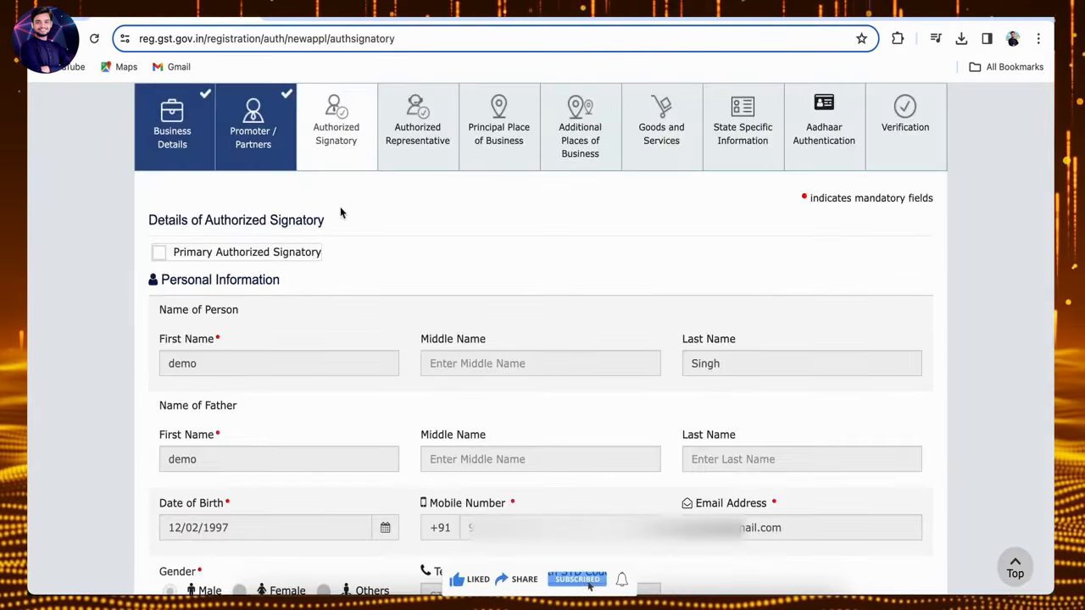
# - Mark the signatory as Primary Authorized Signatory, save the details, and continue without adding an authorized representative
pyautogui.click(159, 254)
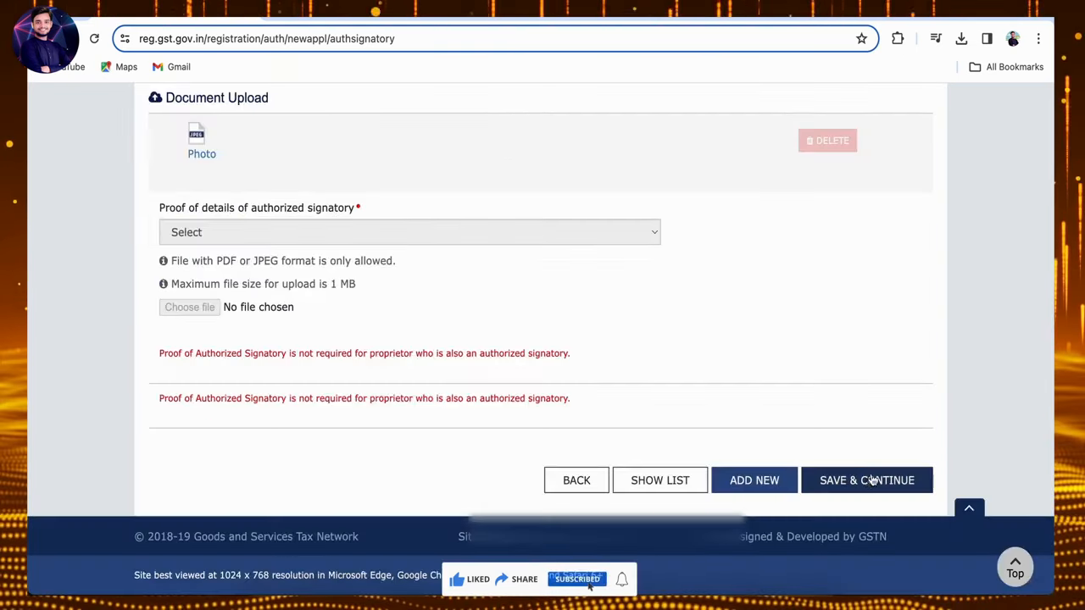
pyautogui.click(864, 480)
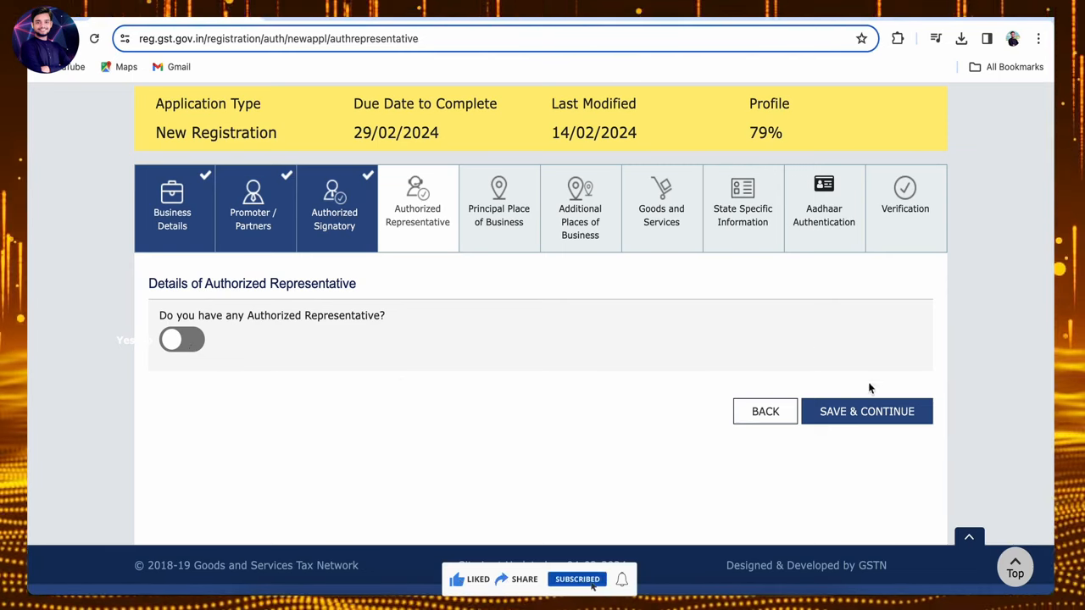
pyautogui.click(866, 412)
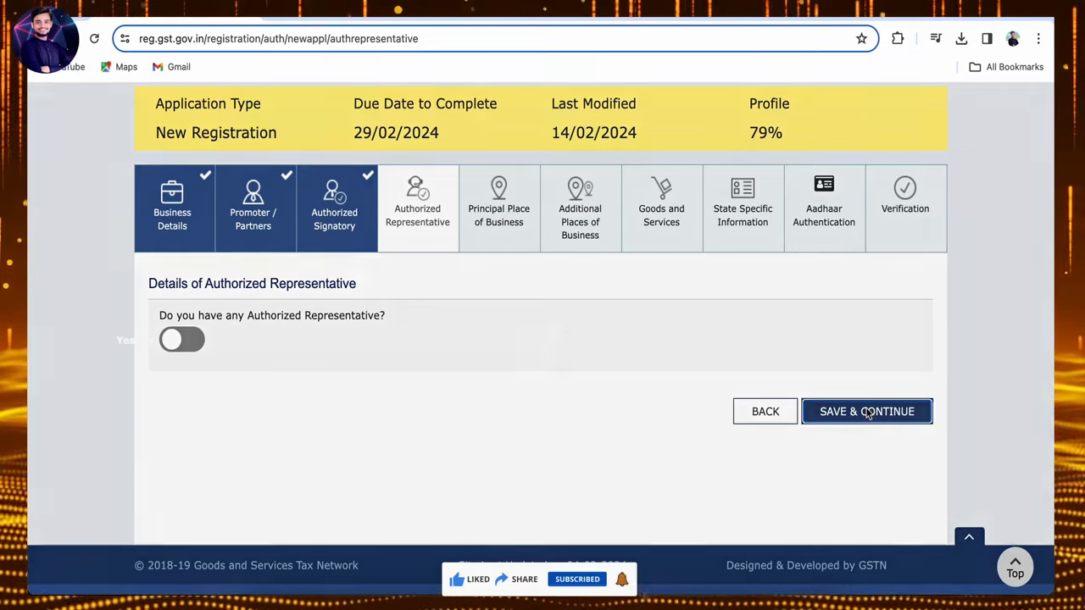
# - Fill in the postal PIN code, district and city of the principal place of business address
pyautogui.scroll(-1, 383, 281)
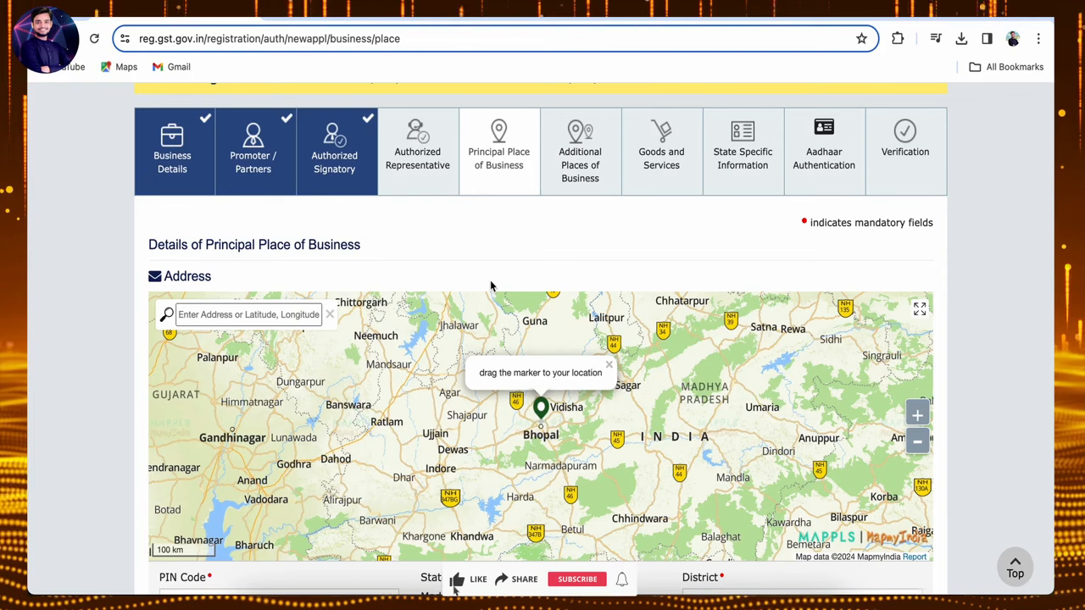
pyautogui.scroll(-5, 497, 537)
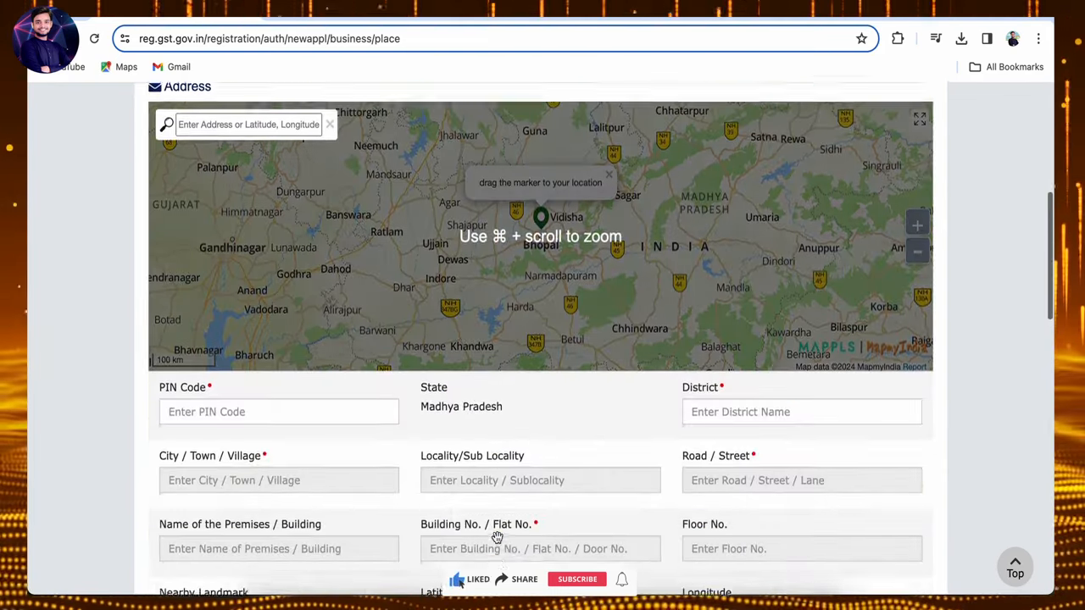
pyautogui.scroll(-2, 511, 449)
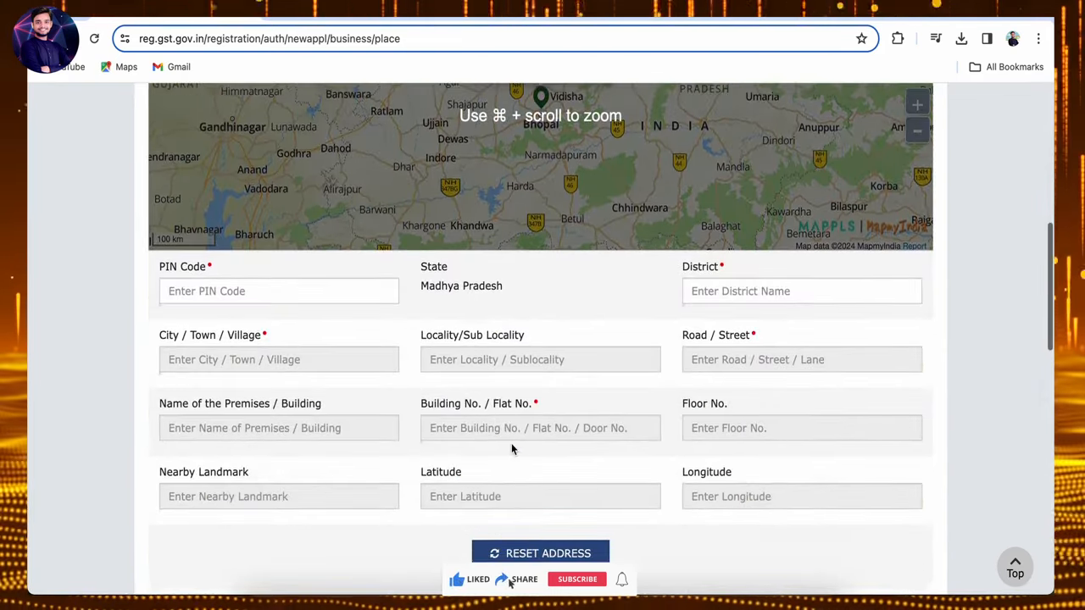
pyautogui.scroll(3, 511, 449)
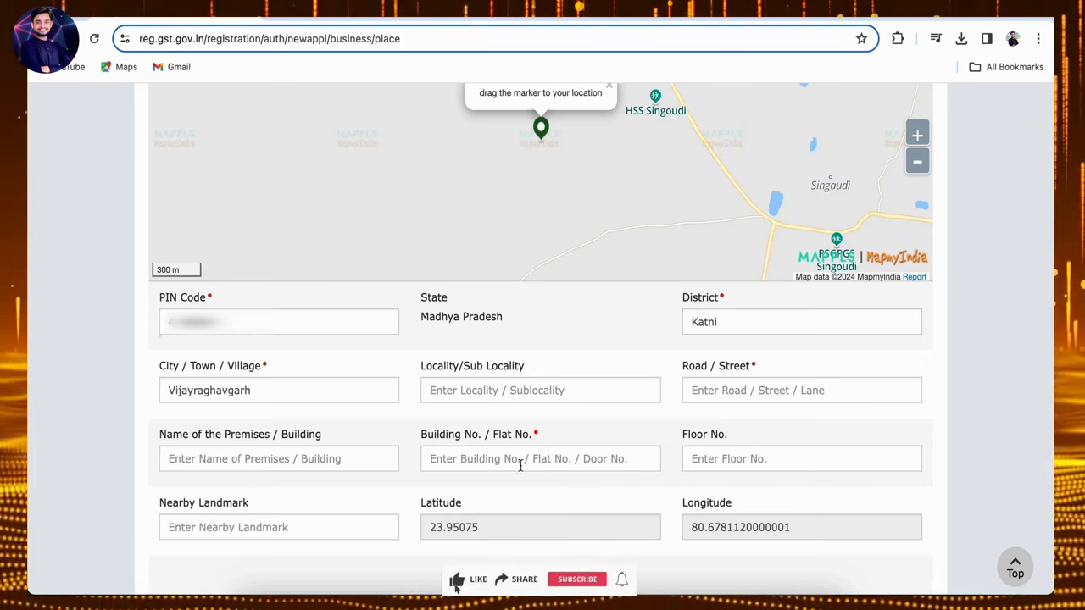
# - Set the state jurisdiction's Sector / Circle / Ward / Charge / Unit to Katni-1
pyautogui.scroll(-10, 521, 465)
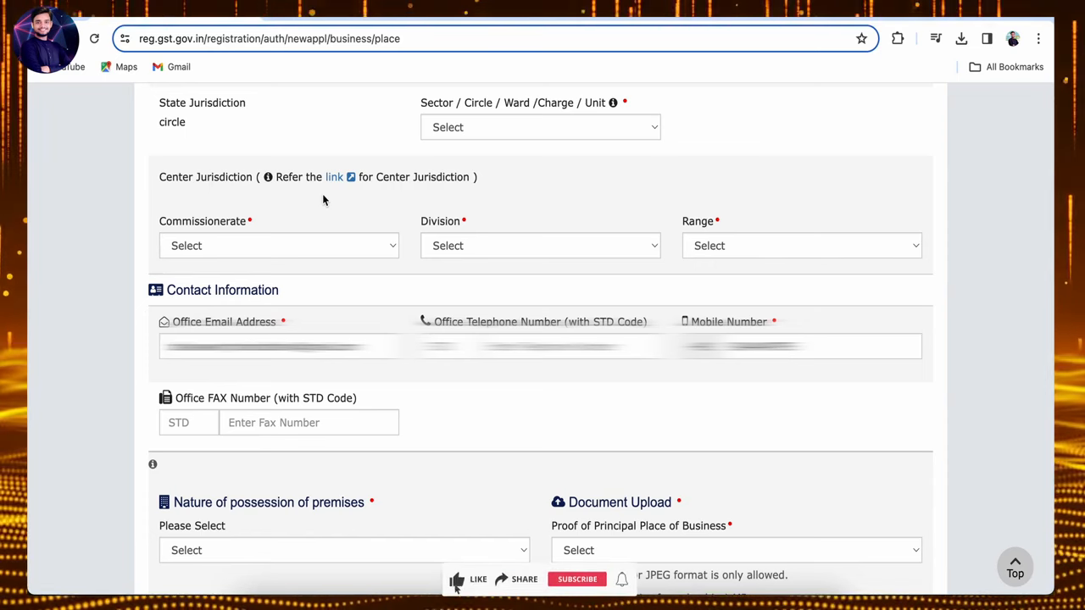
pyautogui.click(497, 127)
pyautogui.scroll(-5, 504, 435)
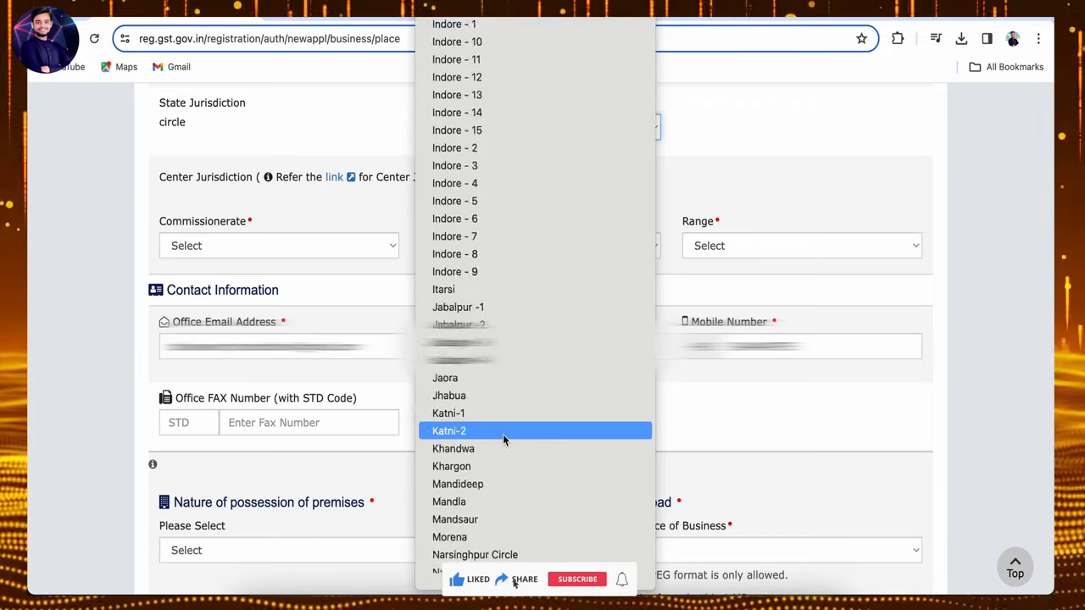
pyautogui.scroll(-4, 503, 438)
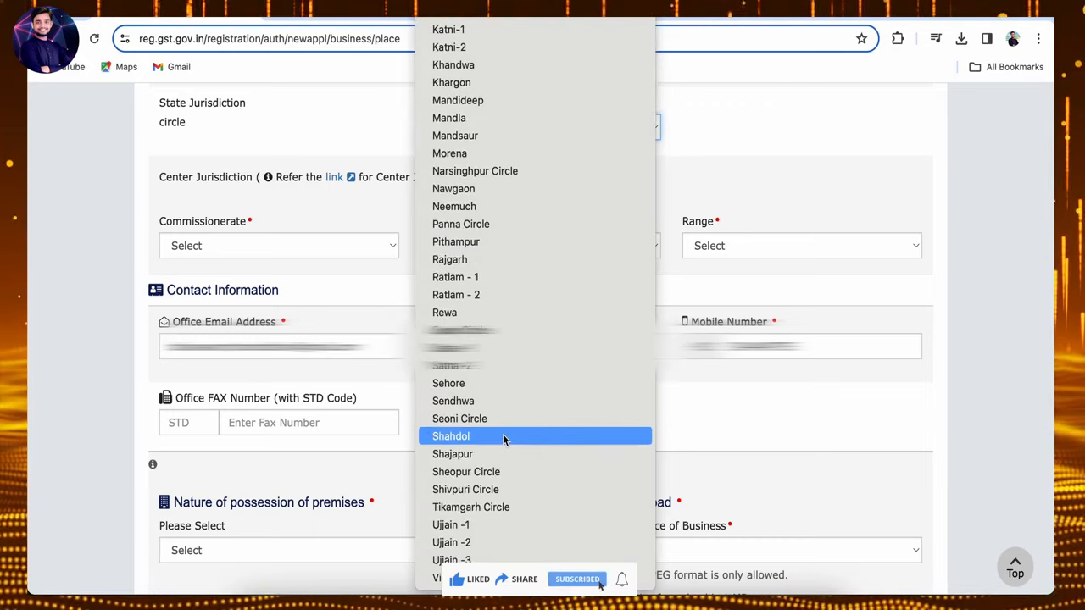
pyautogui.scroll(3, 503, 438)
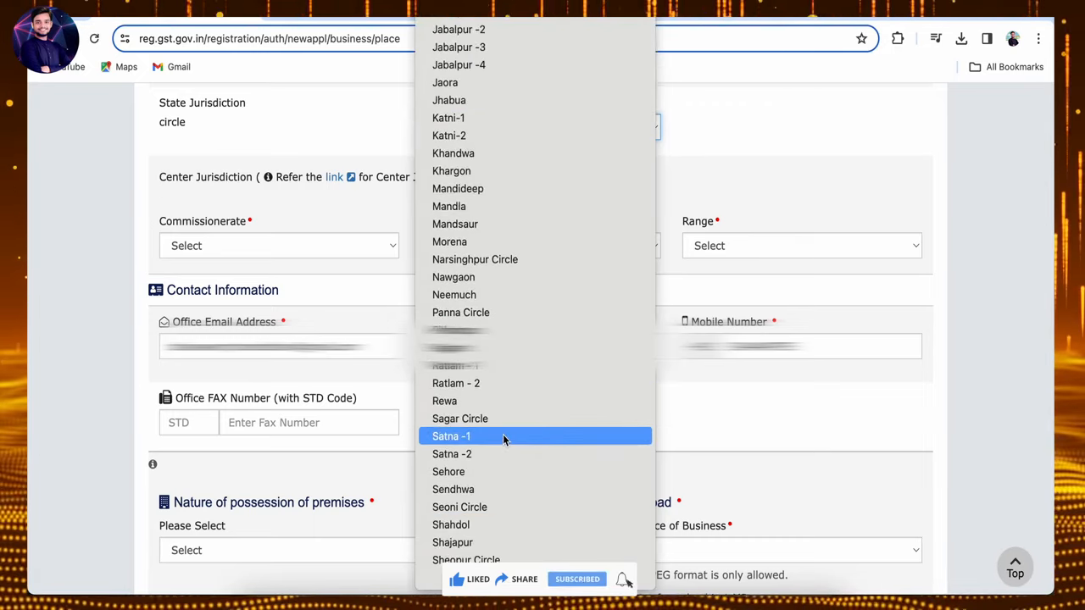
pyautogui.click(482, 124)
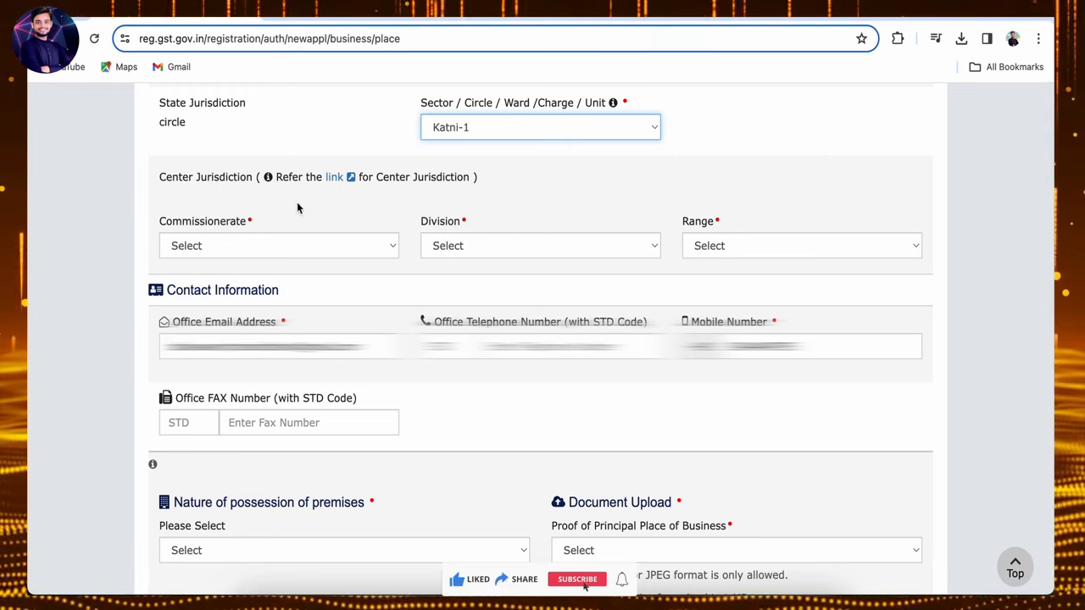
# - Open the Center Jurisdiction reference link and proceed past the privacy warning to the cbec-gst.gov.in site
pyautogui.click(334, 180)
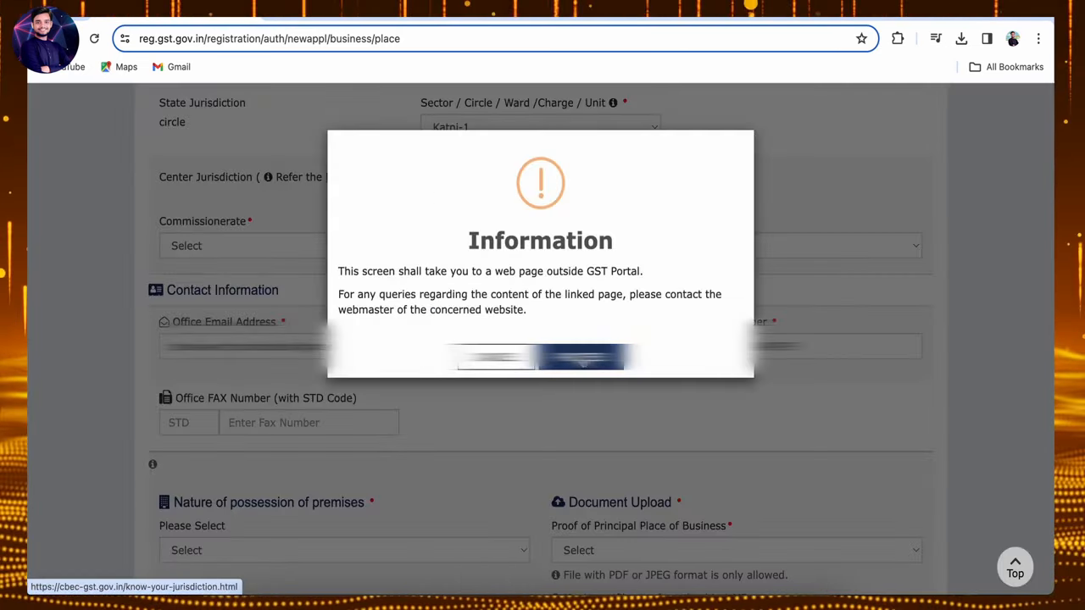
pyautogui.click(580, 356)
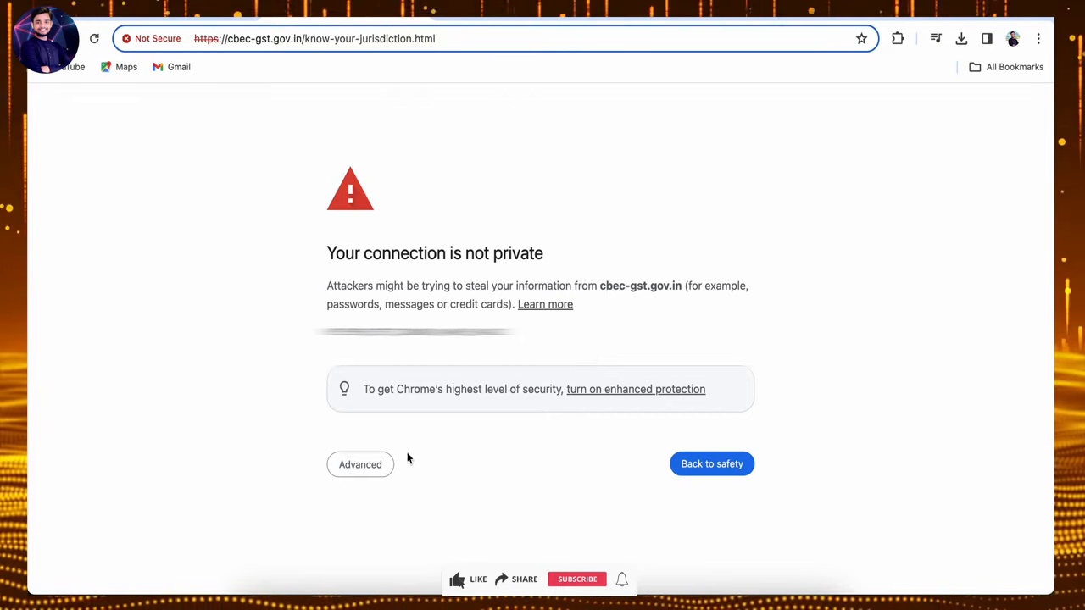
pyautogui.click(358, 475)
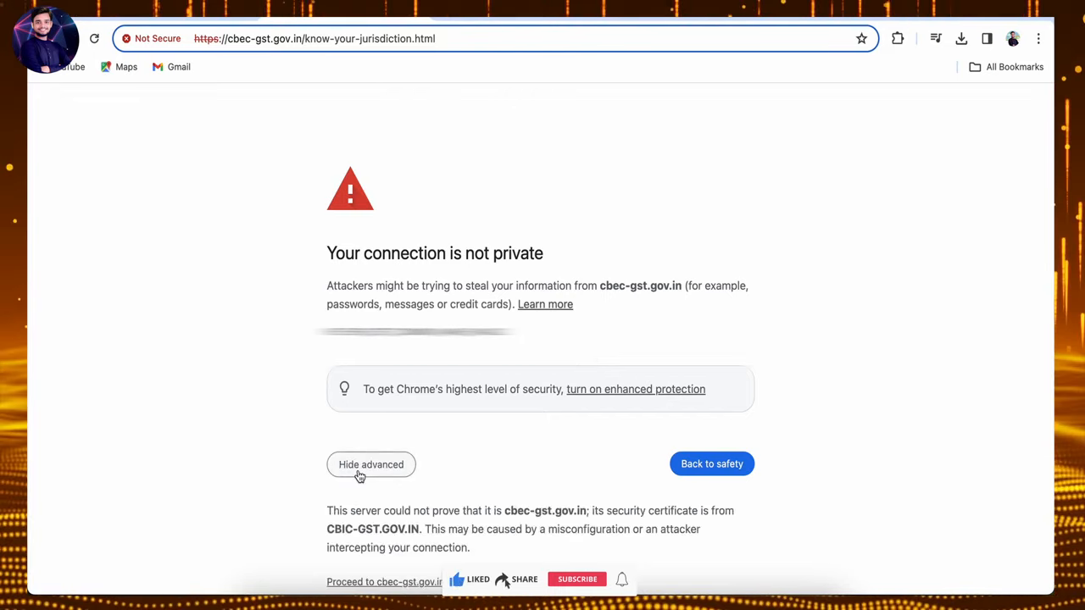
pyautogui.scroll(-1, 359, 476)
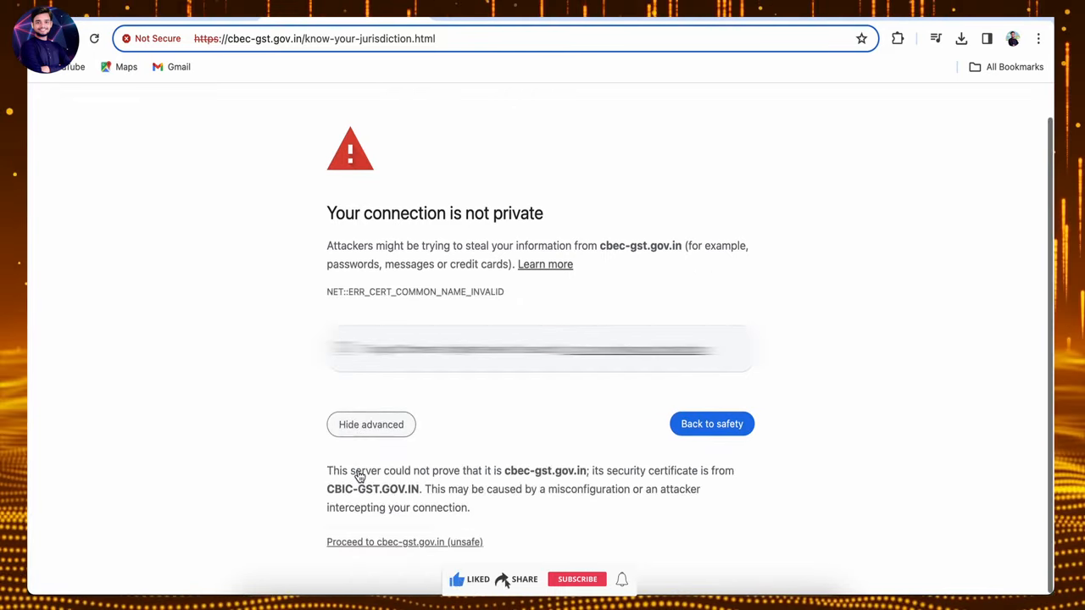
pyautogui.click(368, 548)
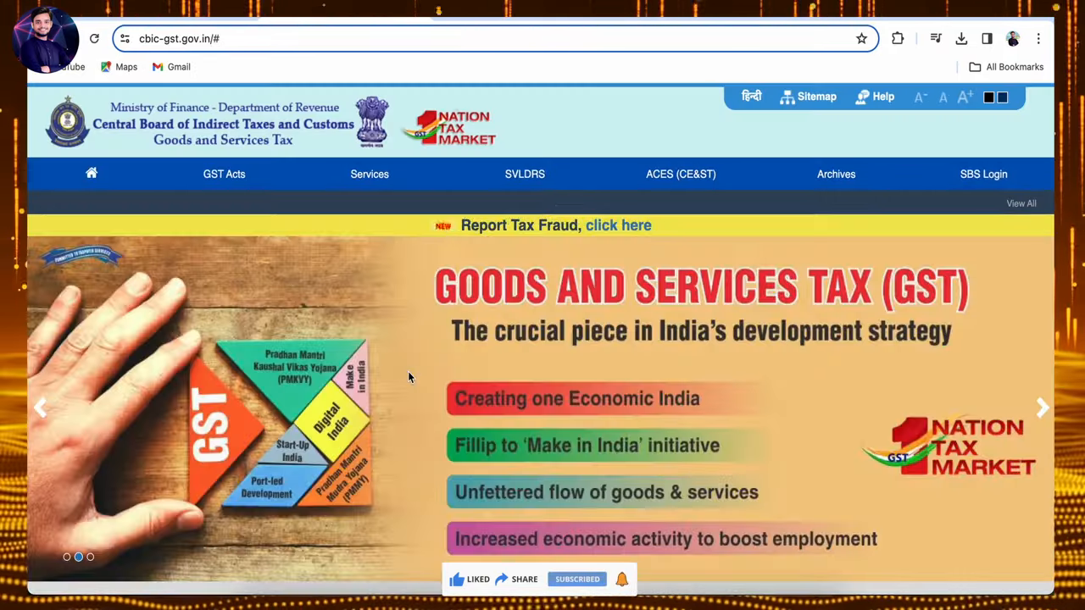
# - Open the Know Your Jurisdiction service and view the commissionerates for Madhya Pradesh in the BHOPAL zone
pyautogui.moveTo(370, 179)
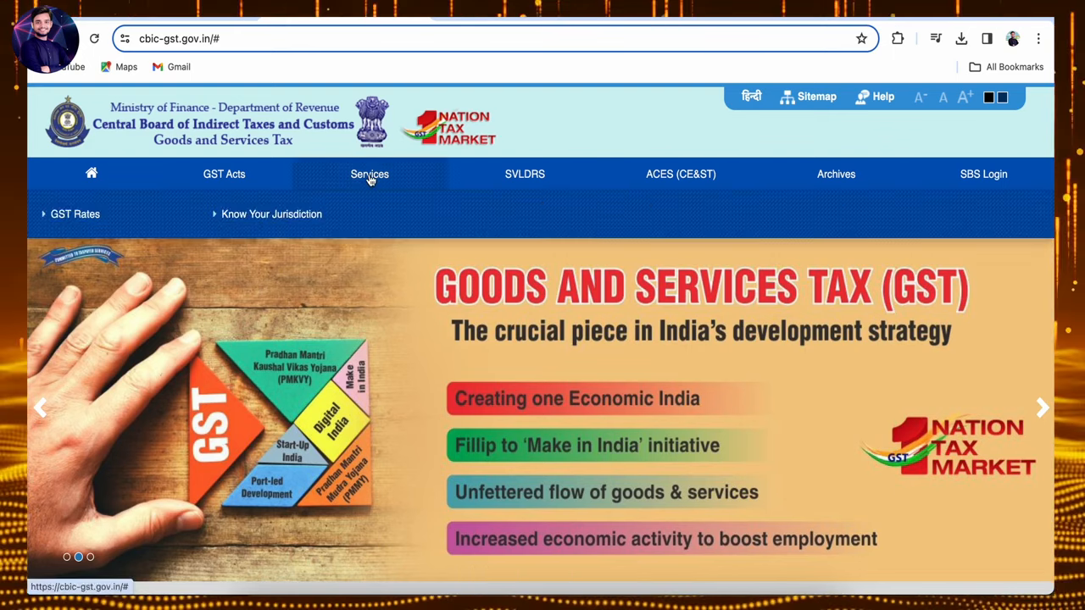
pyautogui.click(279, 224)
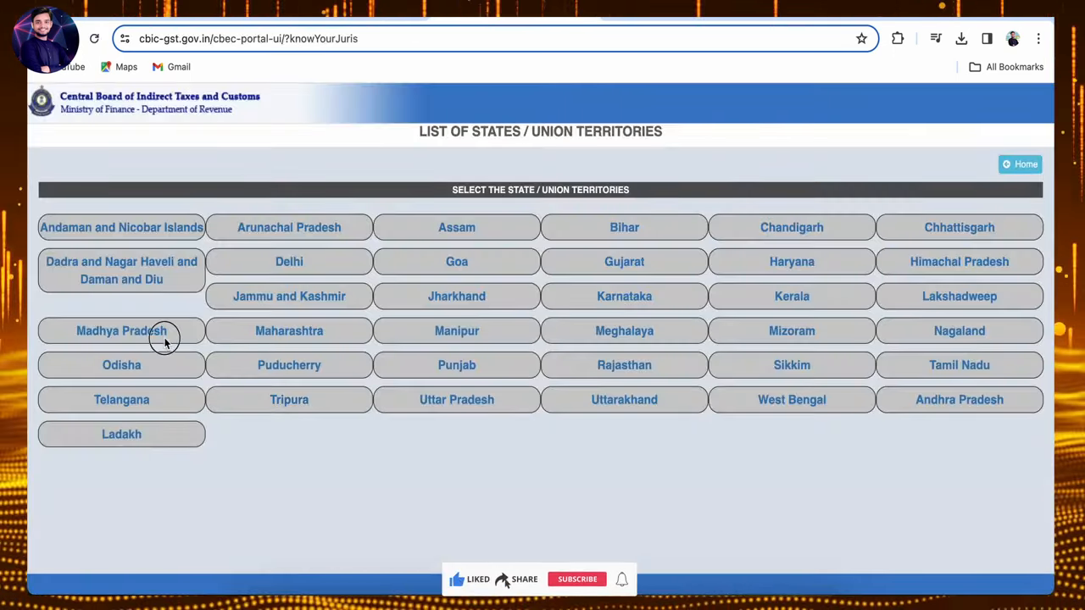
pyautogui.click(162, 339)
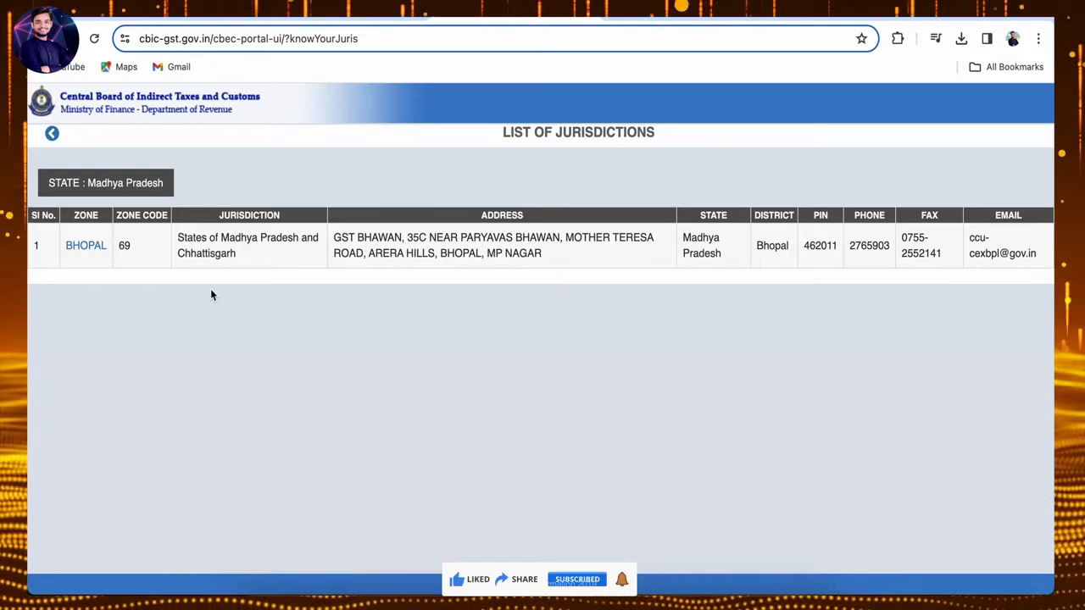
pyautogui.click(86, 247)
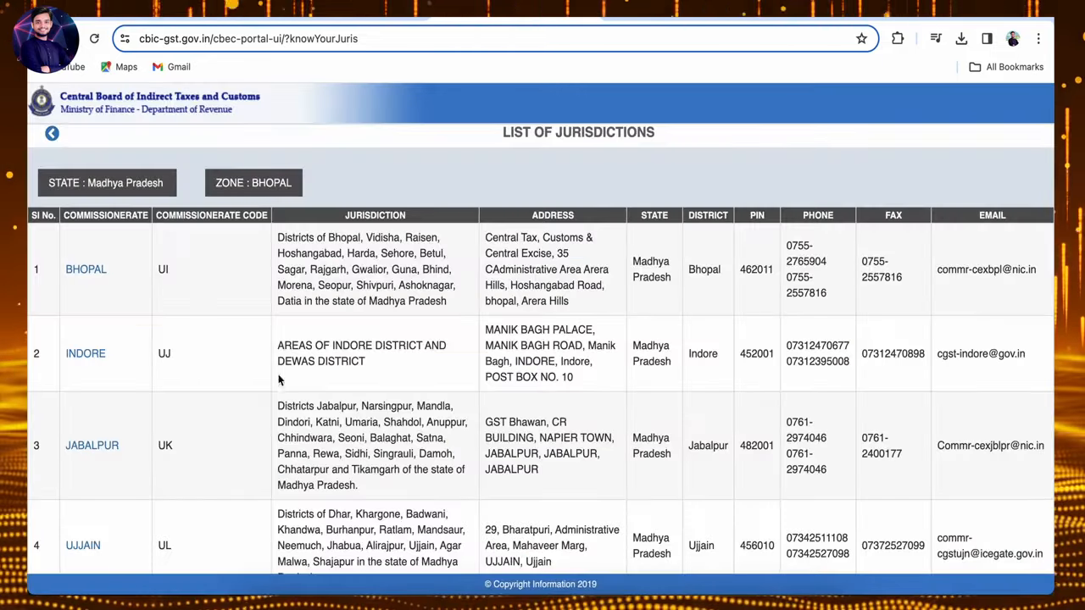
# - Open the JABALPUR commissionerate and look up the division that covers the business's tehsil
pyautogui.scroll(-1, 279, 398)
pyautogui.scroll(-1, 278, 421)
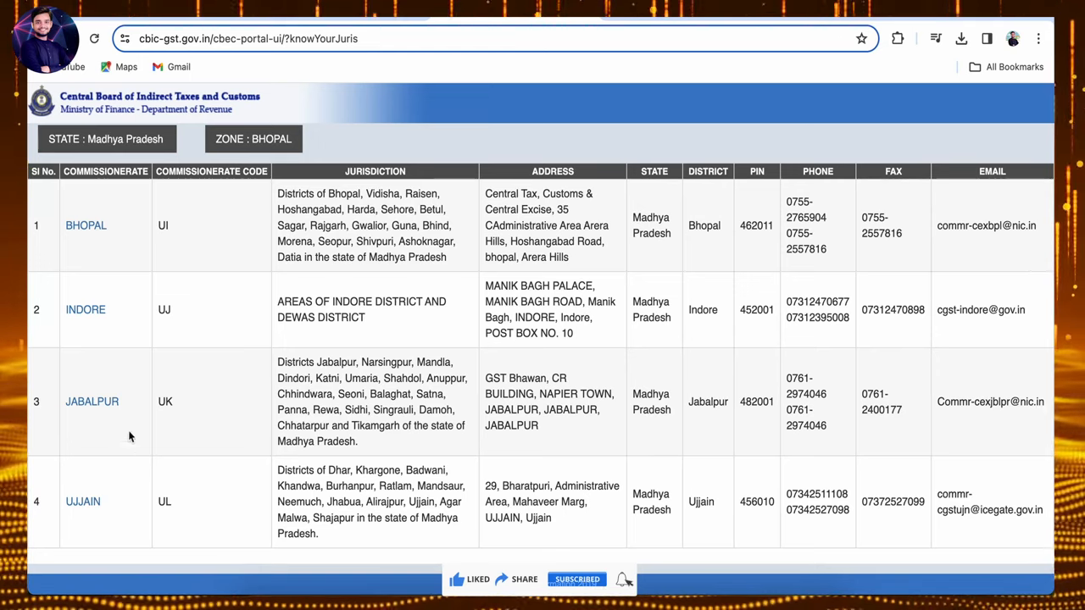
pyautogui.click(93, 404)
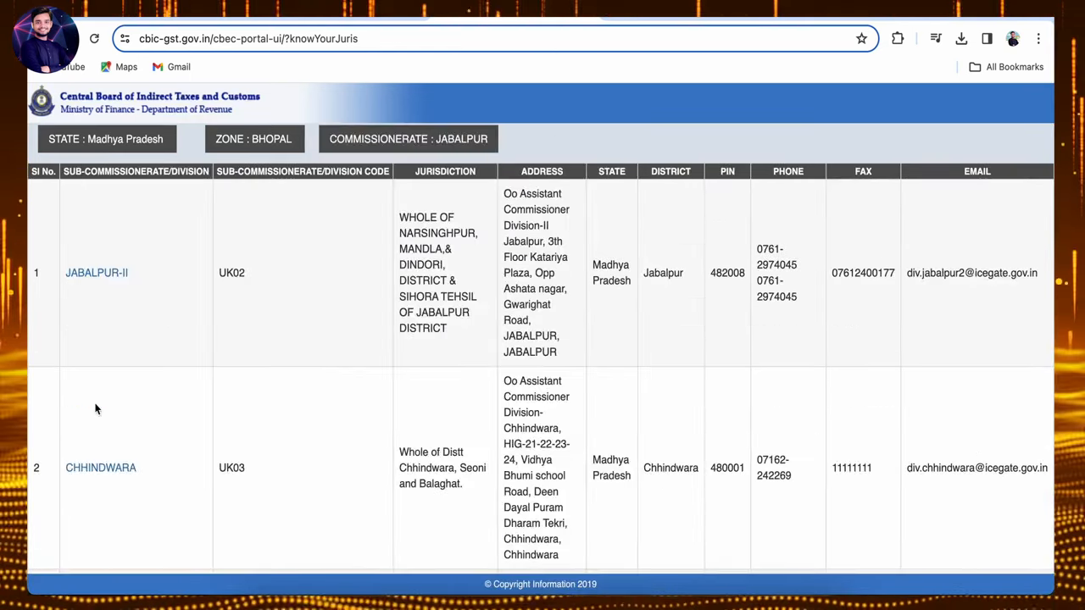
pyautogui.scroll(-1, 213, 446)
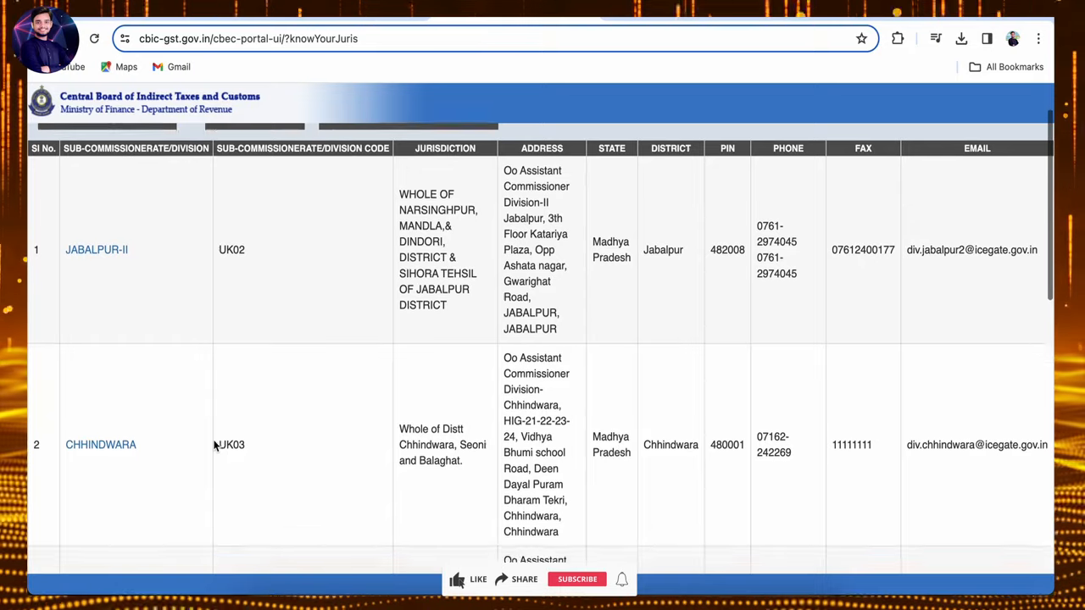
pyautogui.scroll(-4, 213, 445)
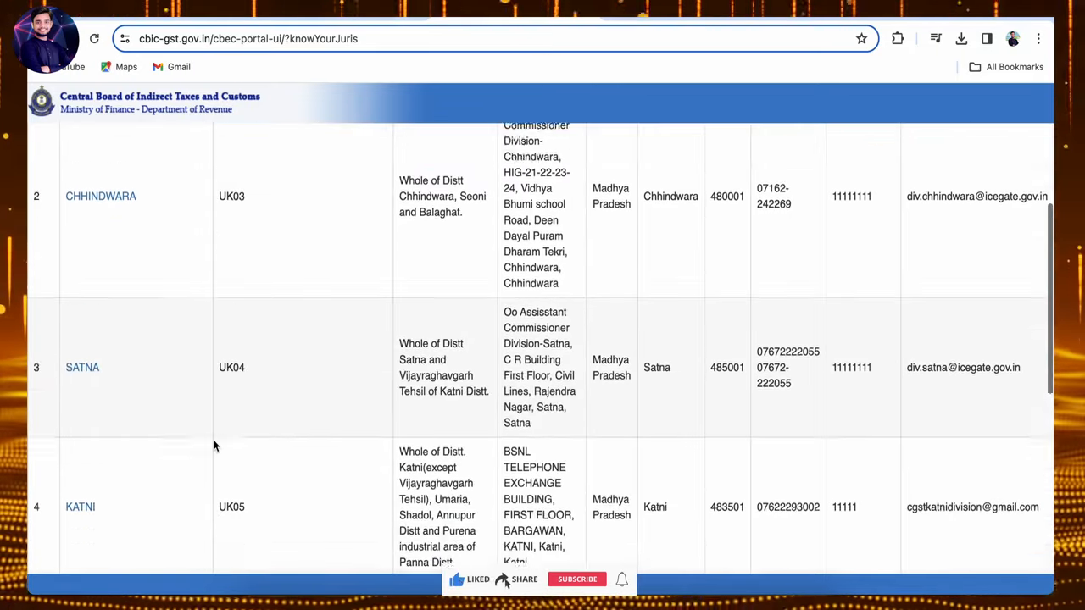
pyautogui.scroll(-1, 214, 446)
pyautogui.click(80, 356)
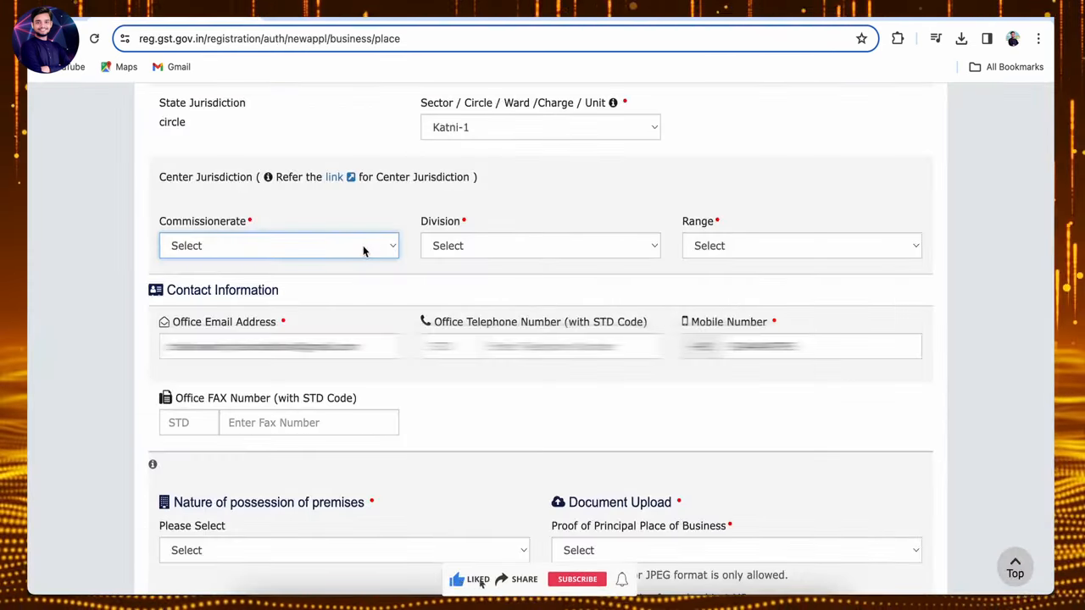
# - Set the center jurisdiction's Commissionerate to JABALPUR and Division to SATNA, and open the Range options
pyautogui.click(363, 249)
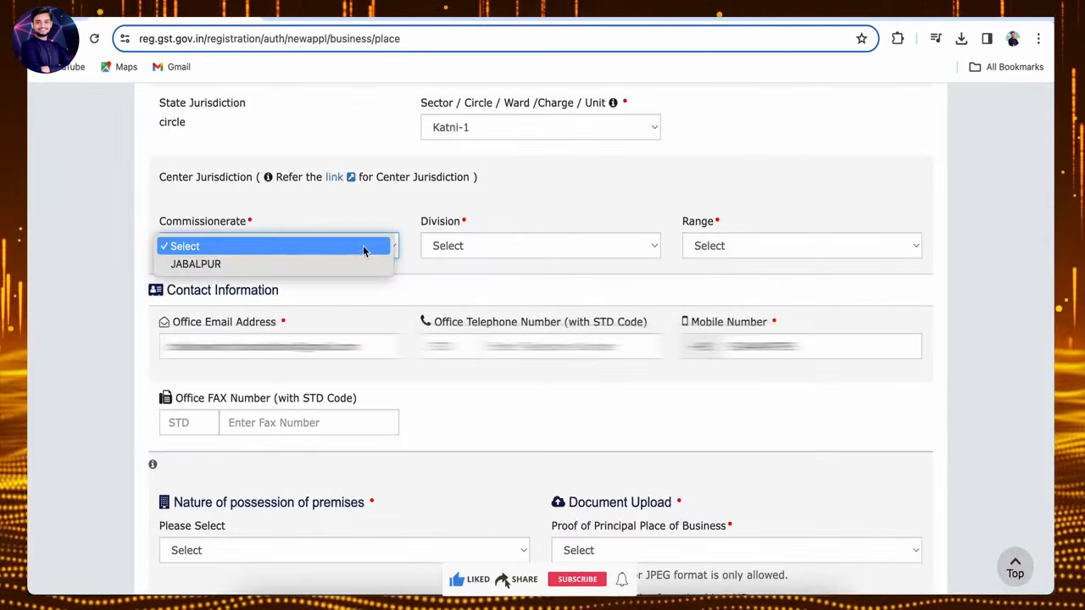
pyautogui.click(308, 267)
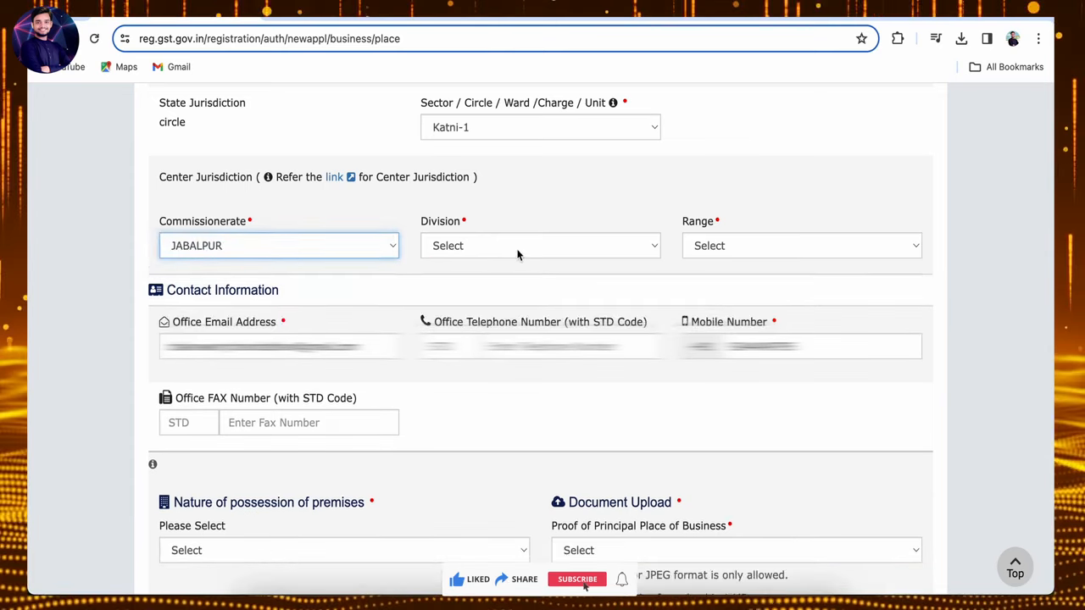
pyautogui.click(518, 255)
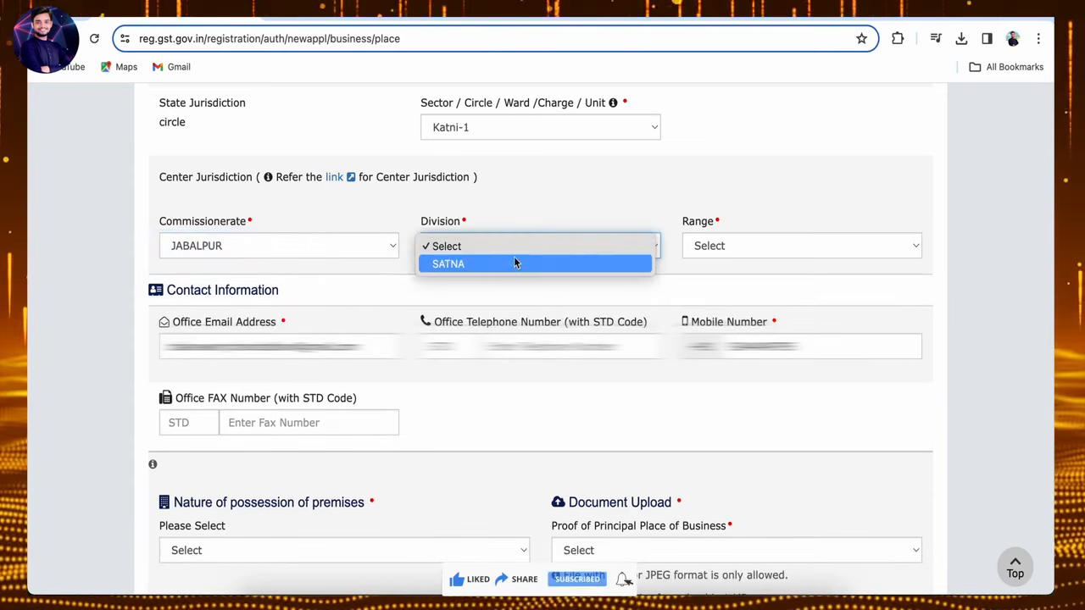
pyautogui.click(508, 266)
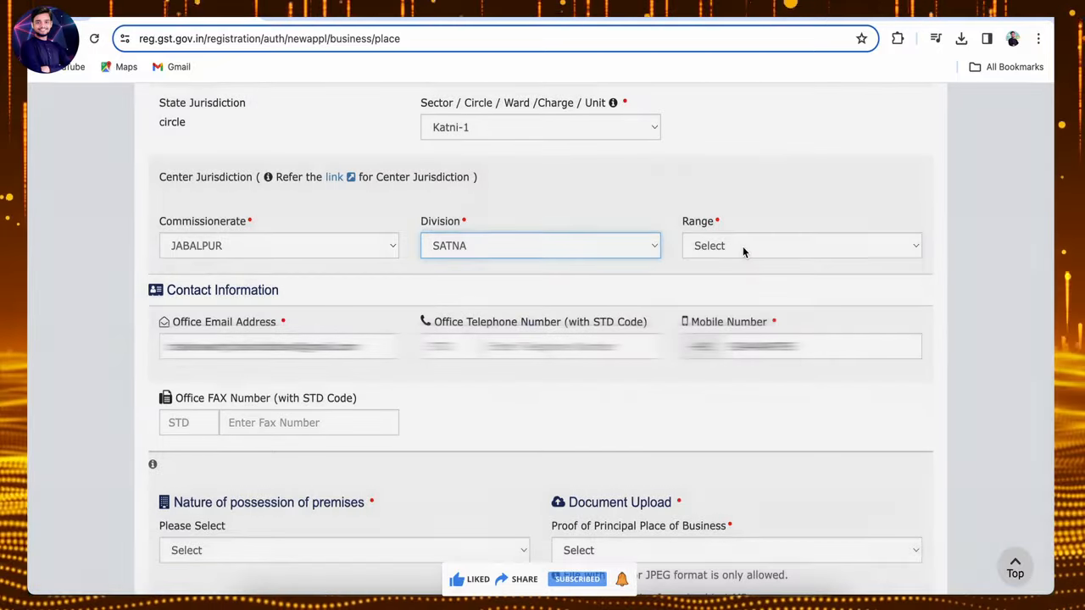
pyautogui.click(744, 248)
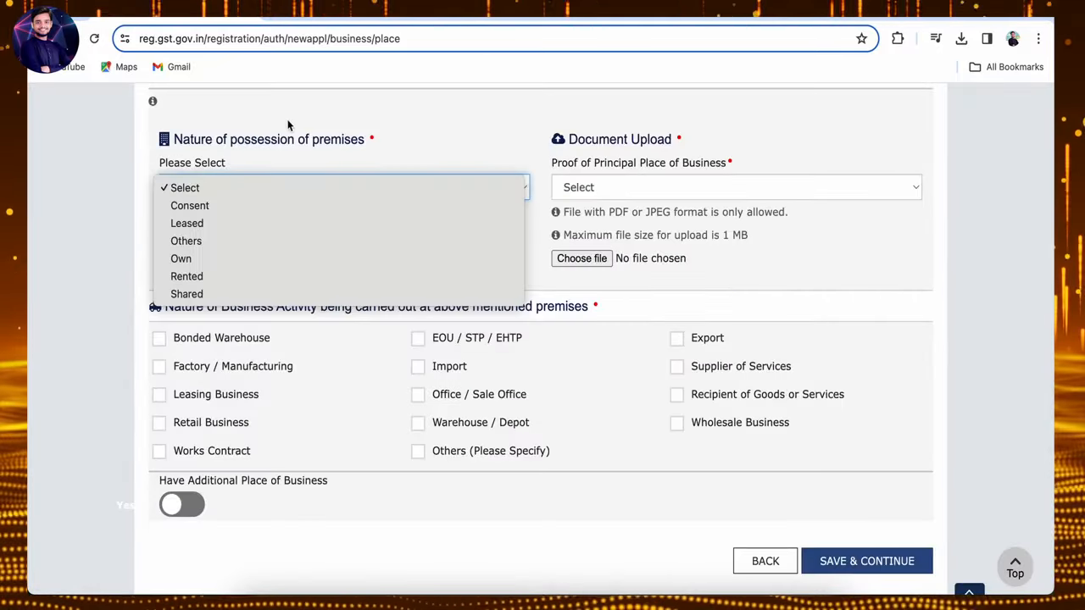
# - Set the nature of possession of premises to Rented and the proof of principal place of business to Rent / Lease agreement
pyautogui.click(289, 125)
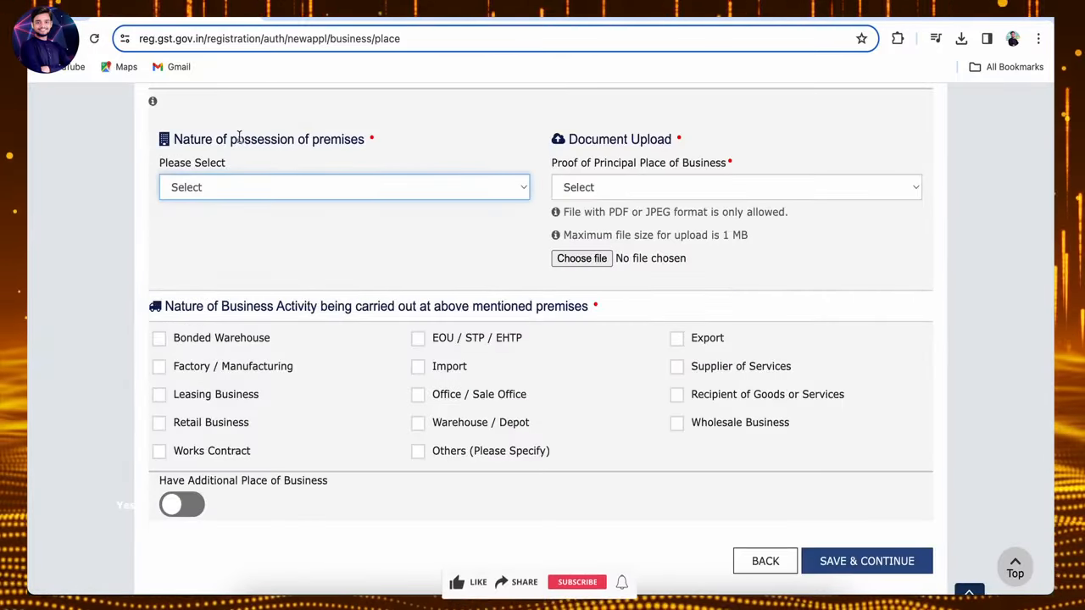
pyautogui.click(342, 191)
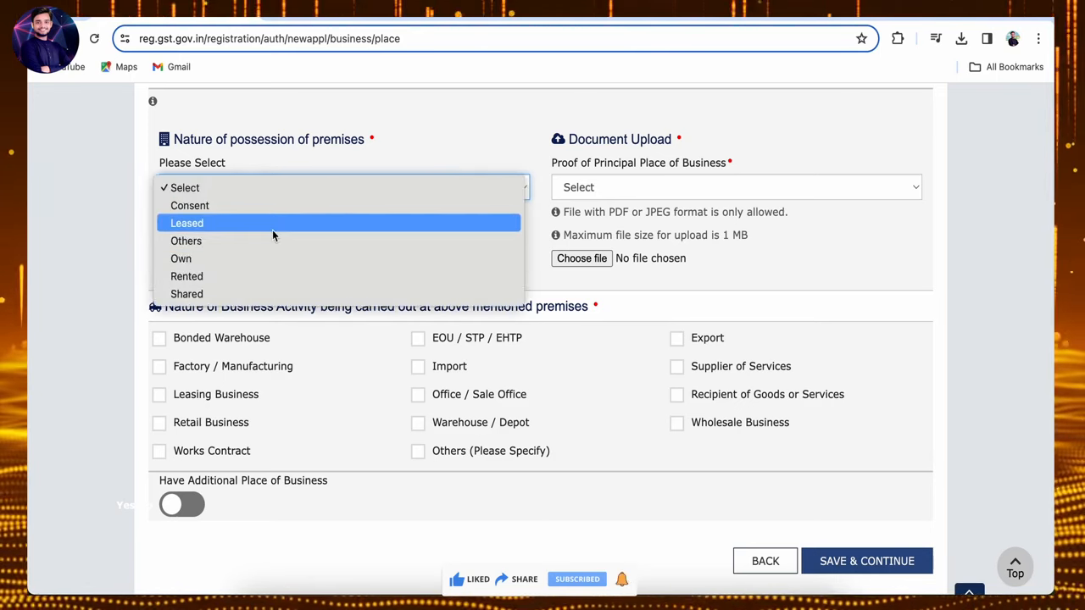
pyautogui.click(252, 278)
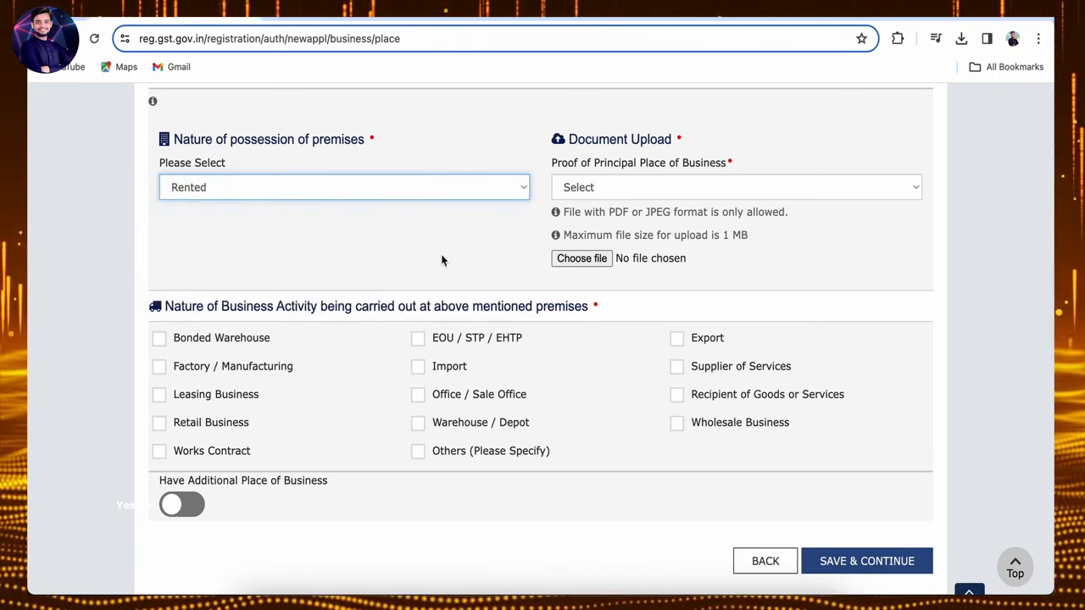
pyautogui.click(602, 191)
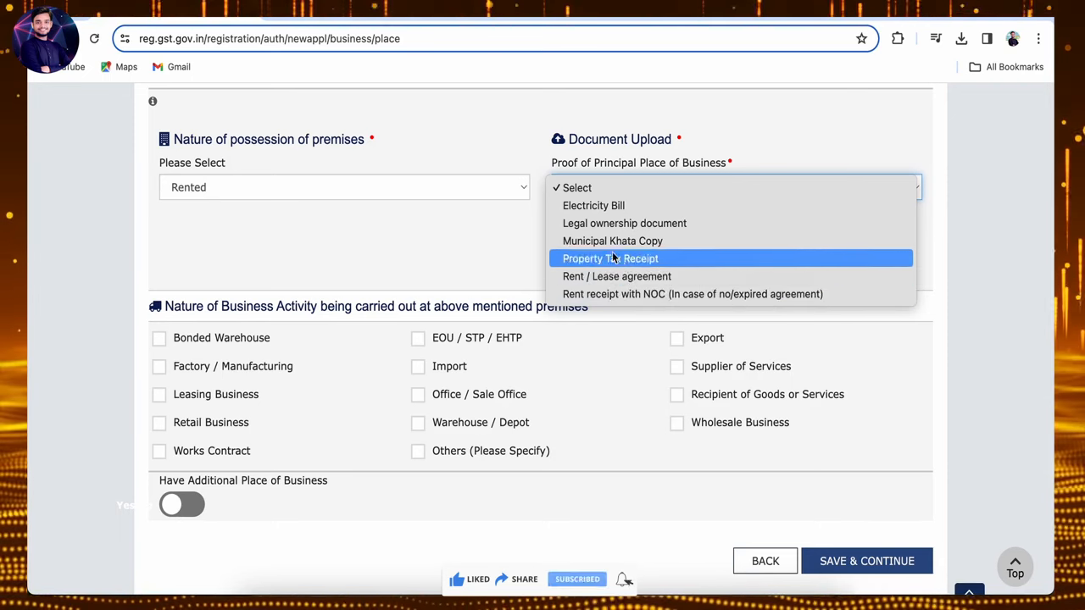
pyautogui.click(494, 270)
pyautogui.click(622, 193)
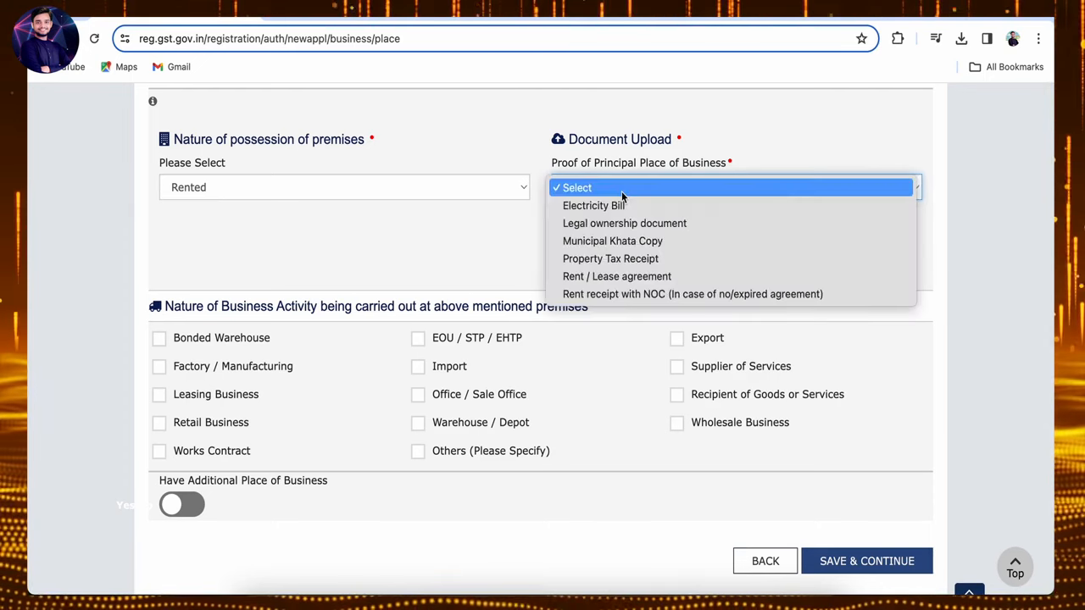
pyautogui.click(604, 277)
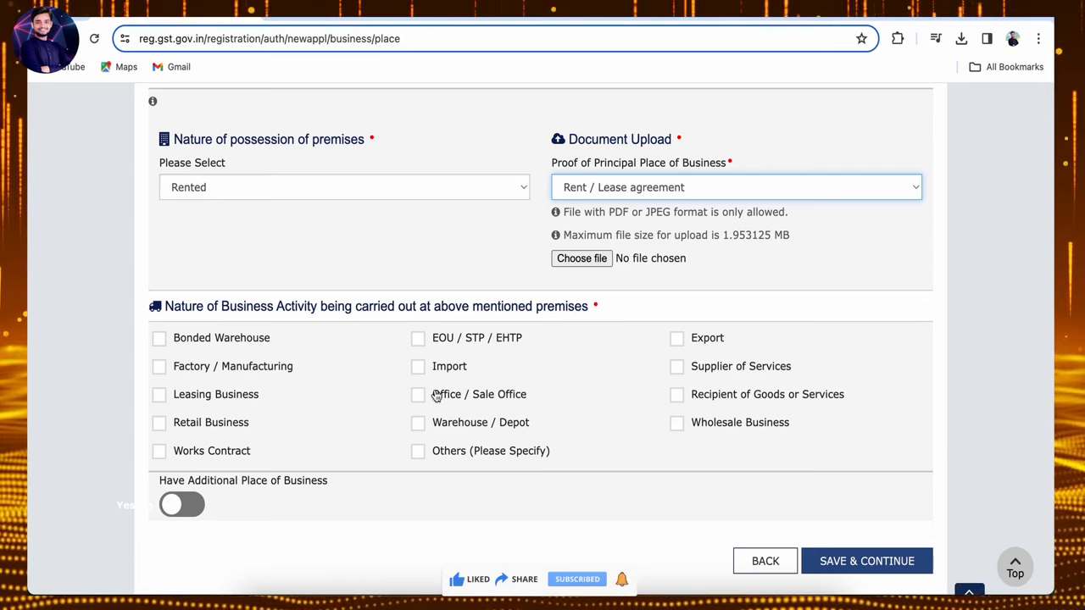
# - Mark Retail Business and Wholesale Business as the premises' activities, save, and continue past additional places of business to the goods and services section
pyautogui.click(161, 423)
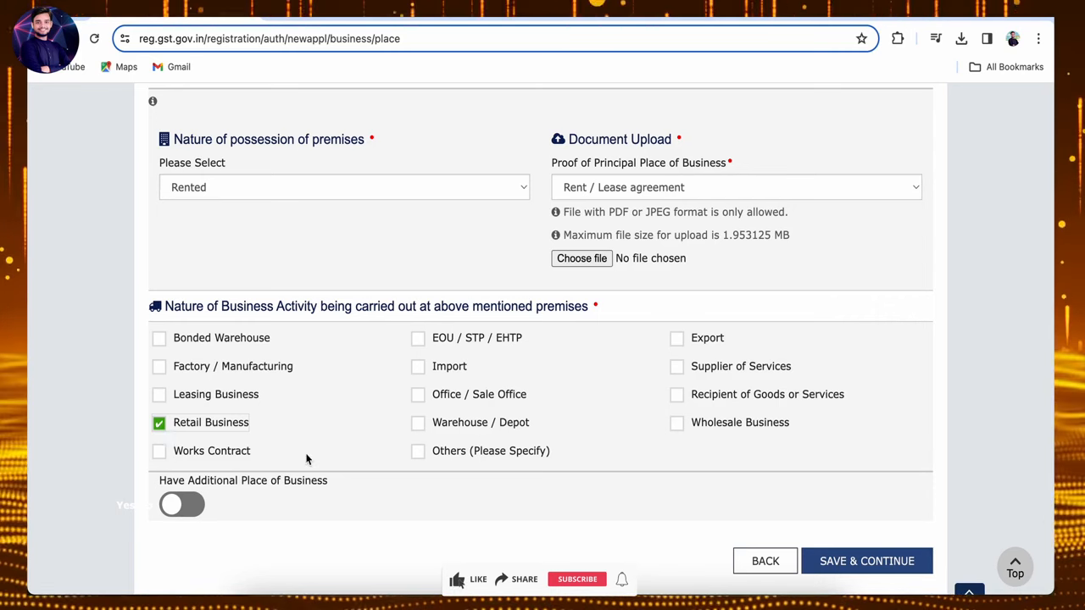
pyautogui.click(678, 427)
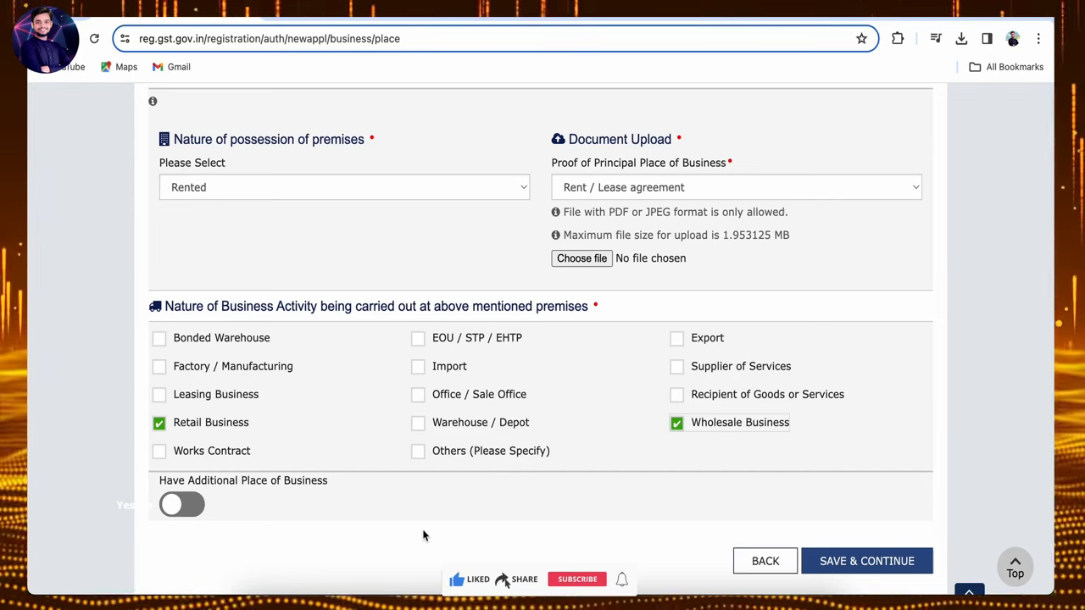
pyautogui.click(869, 564)
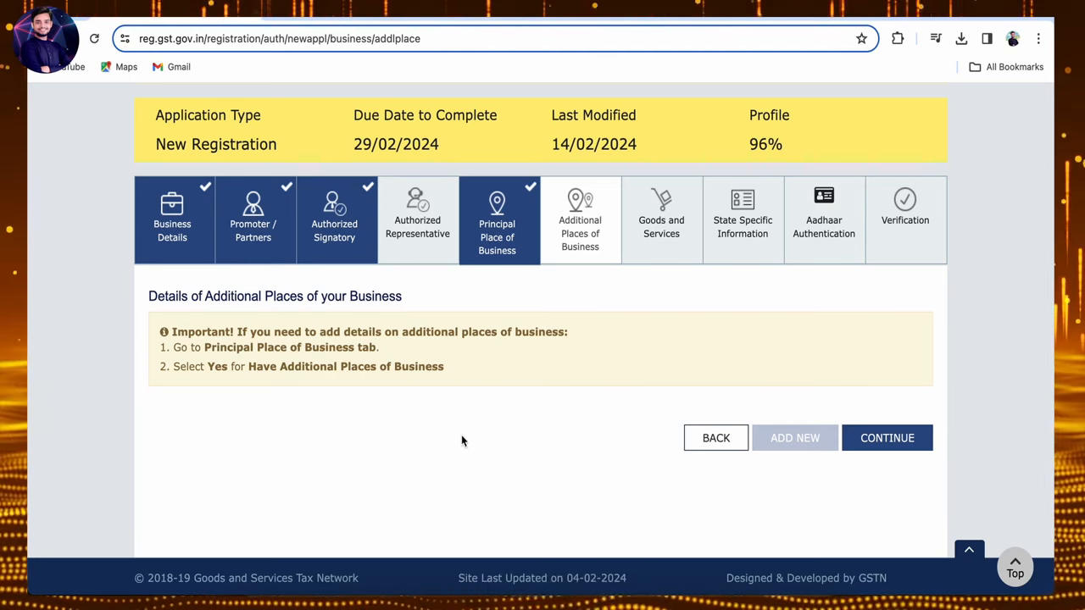
pyautogui.click(898, 439)
pyautogui.scroll(-3, 900, 447)
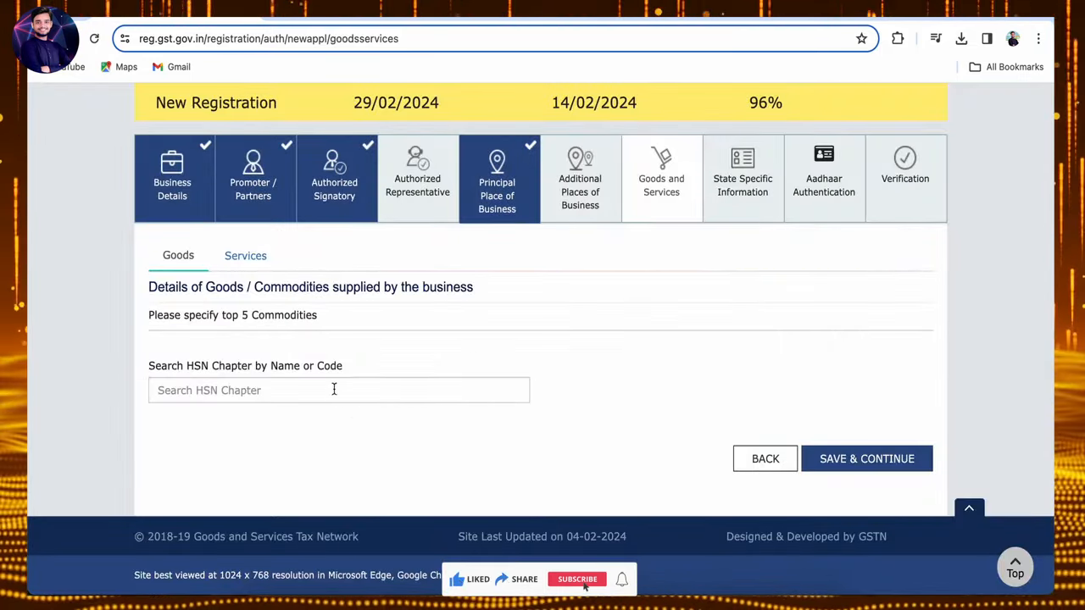
# - View the services search form, return to goods to search HSN chapters for "mobile", and clear the search
pyautogui.click(249, 253)
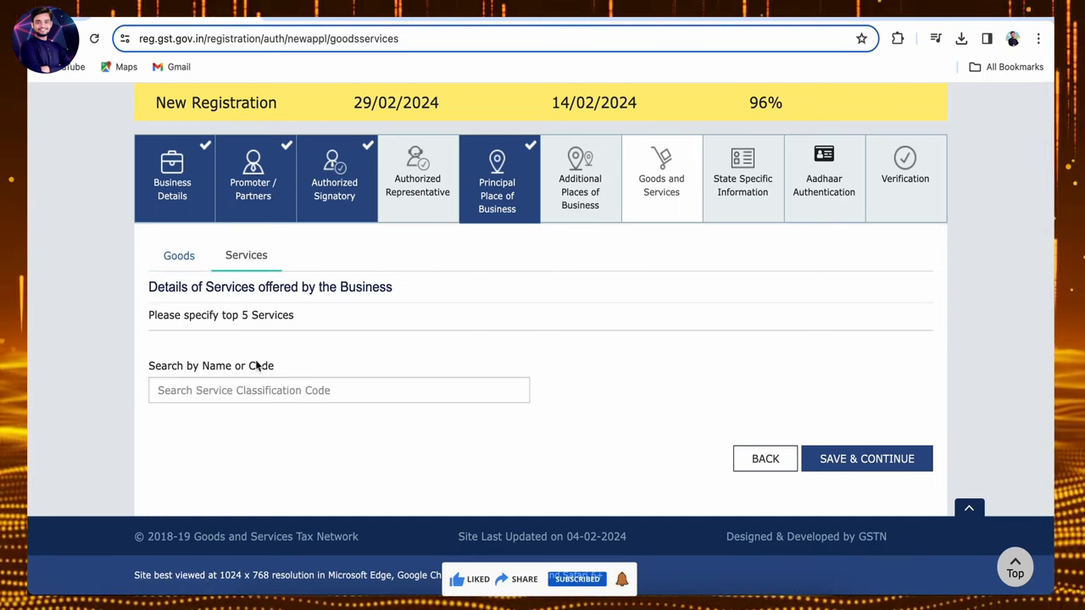
pyautogui.click(181, 263)
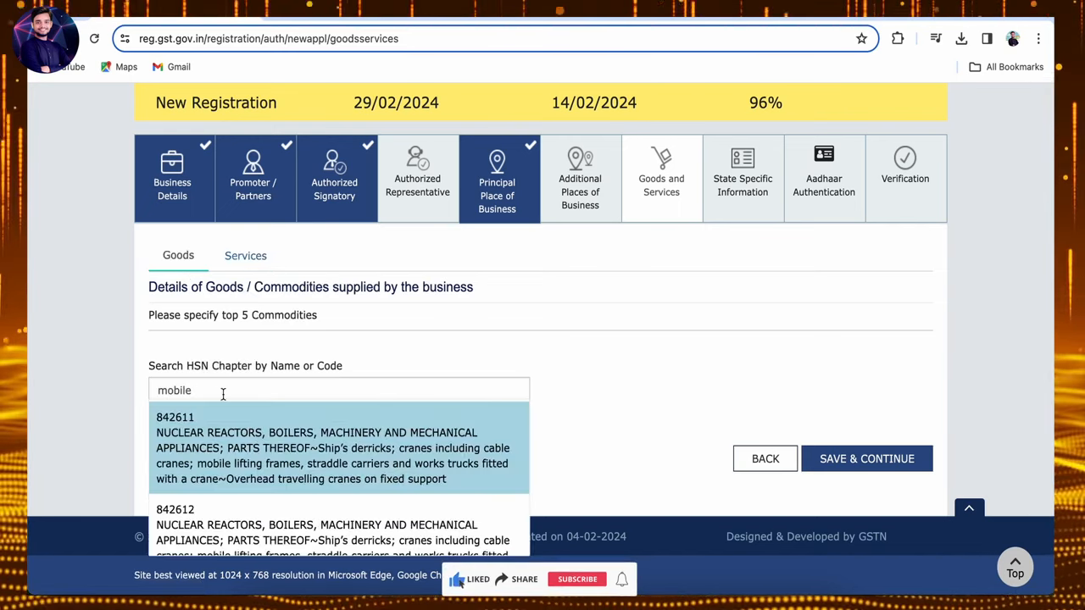
pyautogui.doubleClick(170, 389)
pyautogui.press('BackSpace')
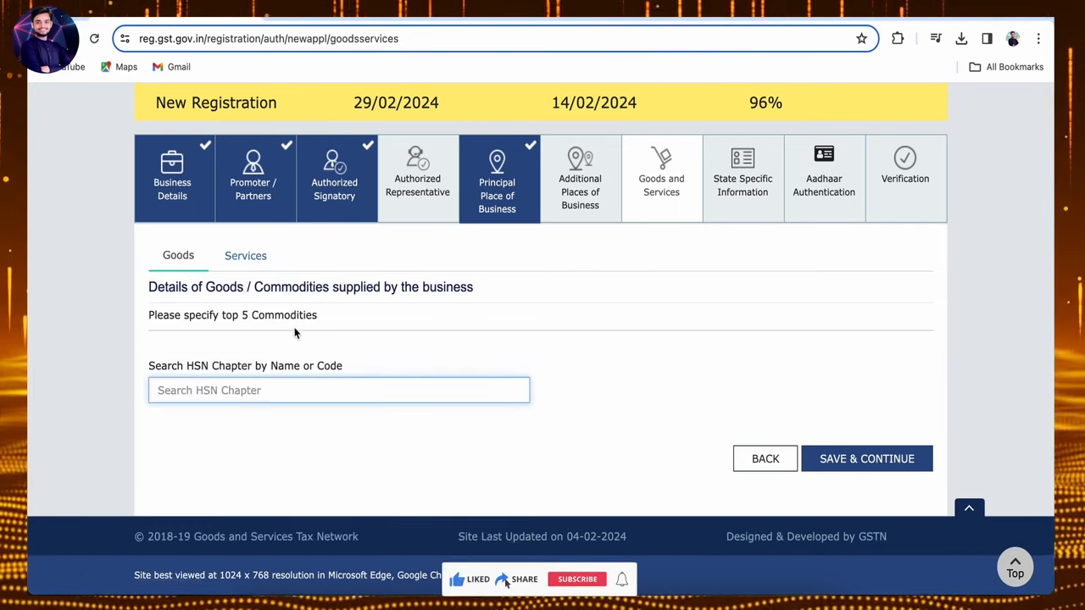
# - Search the service classification codes for "edu", "brok" and "ce" to examine the matching services
pyautogui.click(245, 255)
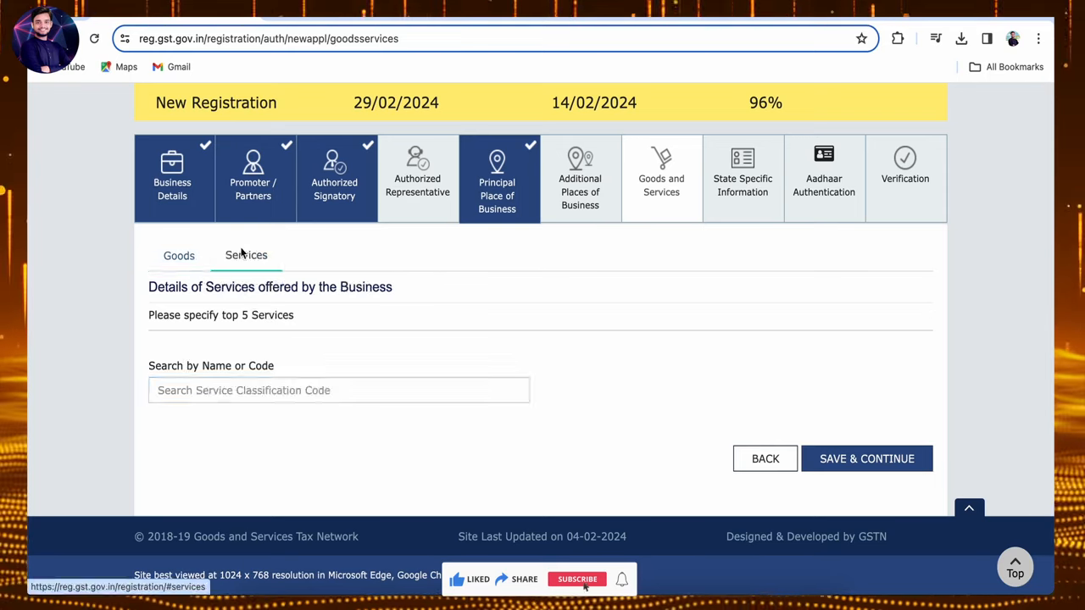
pyautogui.click(255, 396)
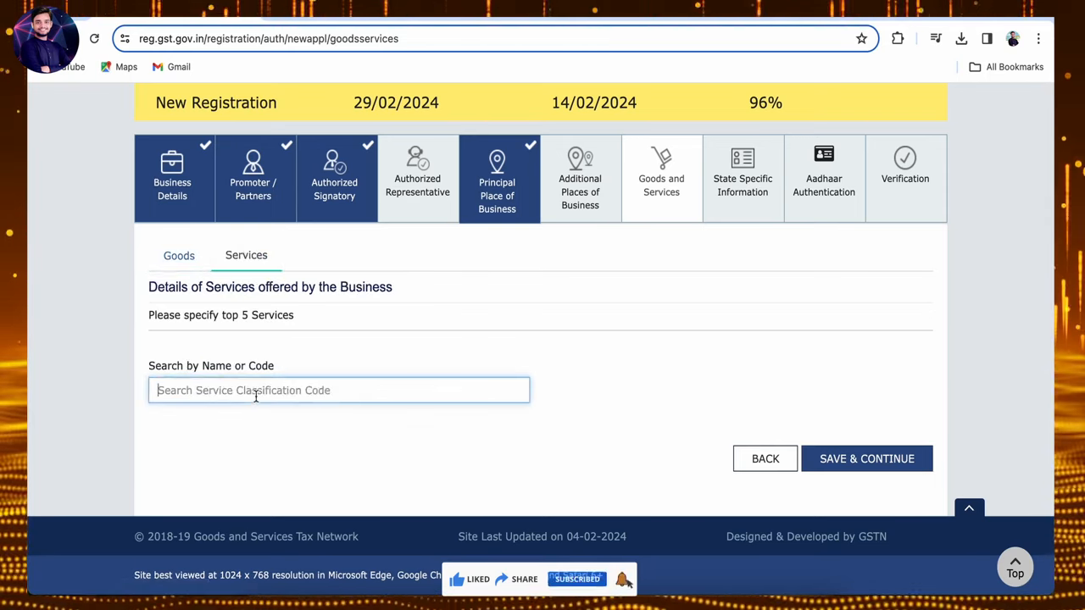
pyautogui.write('edu')
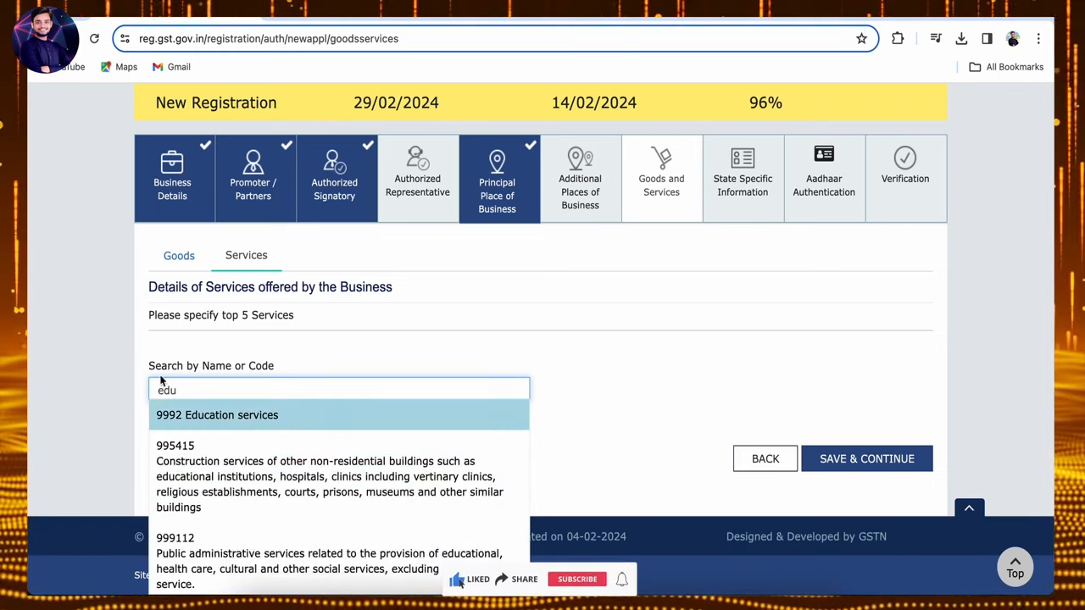
pyautogui.moveTo(173, 390); pyautogui.dragTo(144, 388)
pyautogui.press('BackSpace')
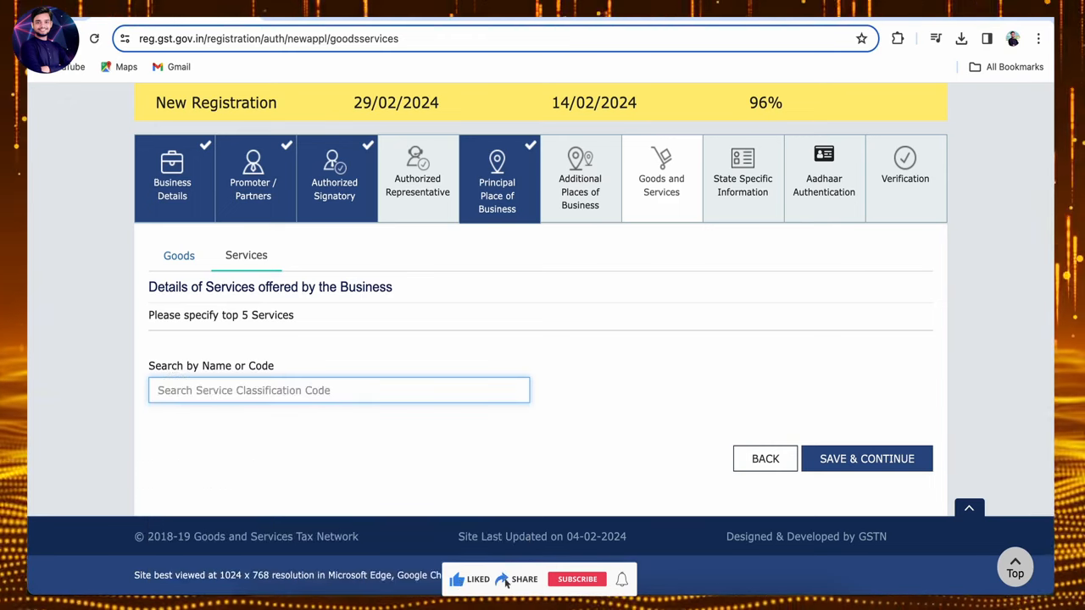
pyautogui.write('brok')
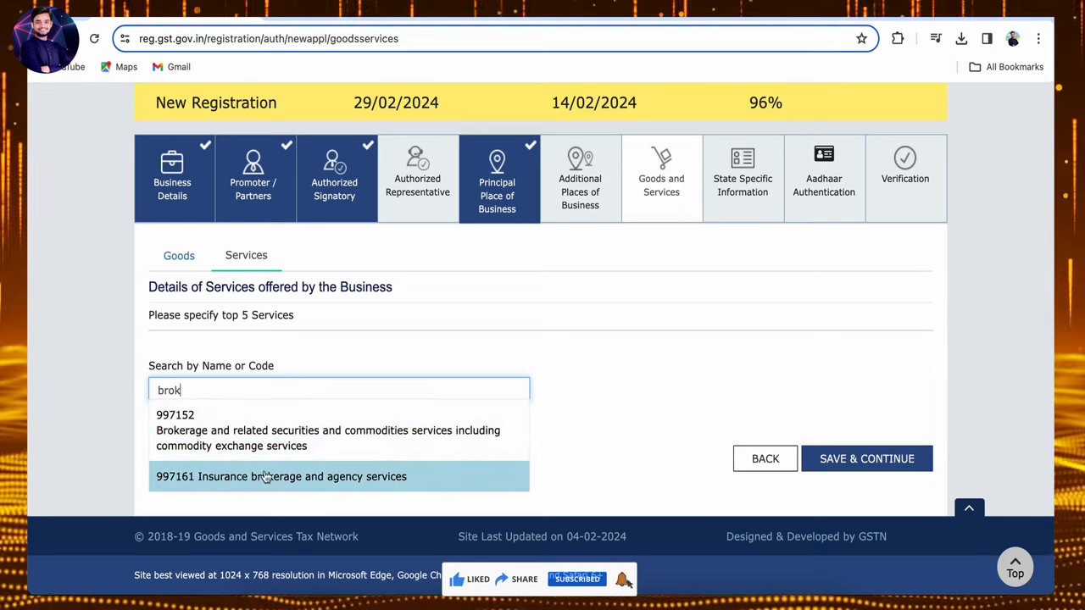
pyautogui.moveTo(283, 384); pyautogui.dragTo(85, 390)
pyautogui.press('BackSpace')
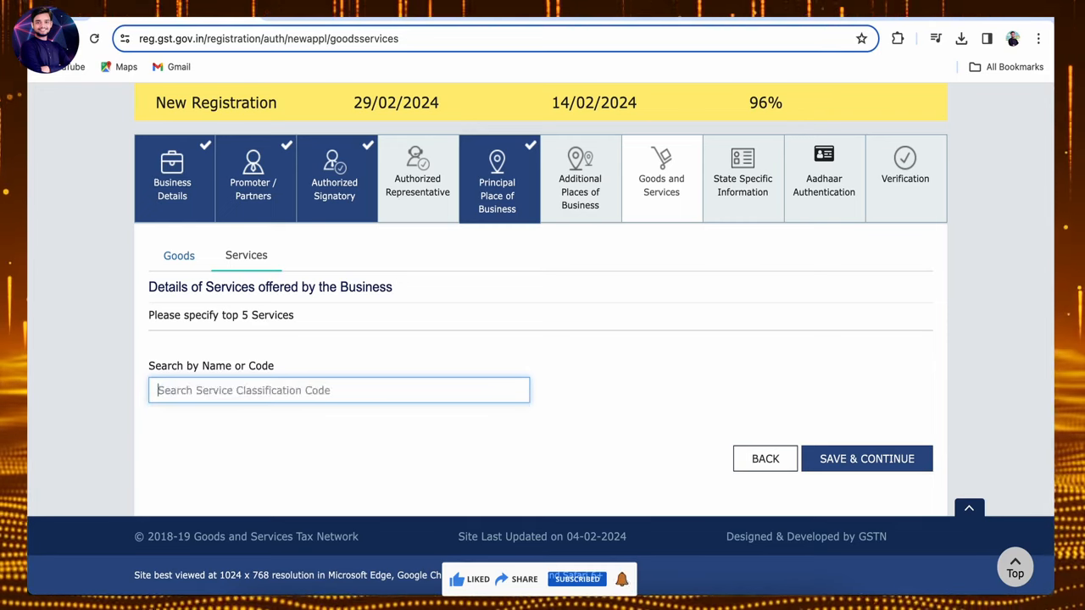
pyautogui.write('ce')
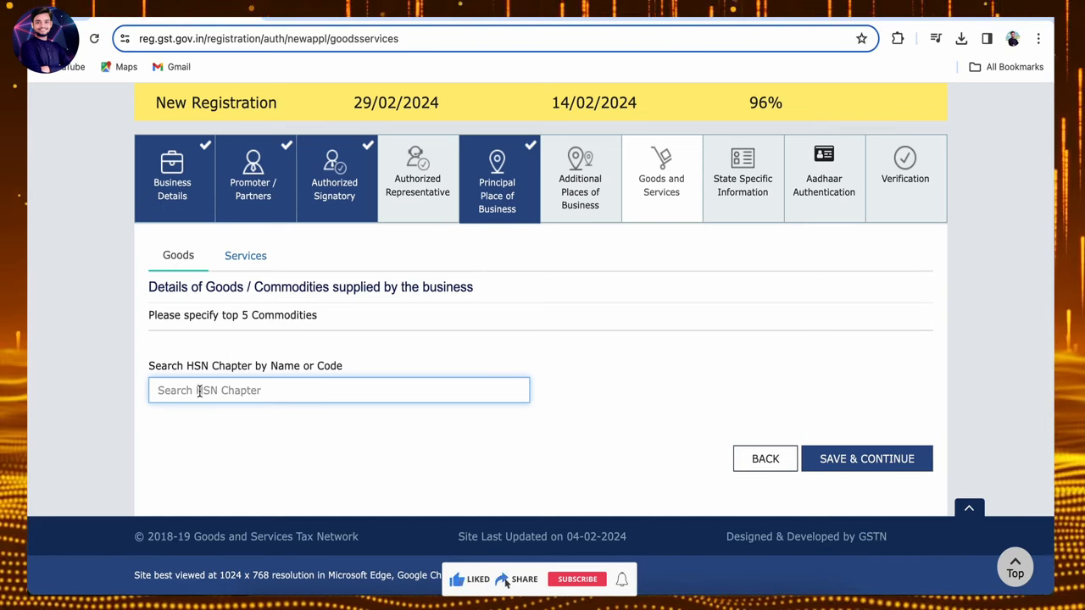
# - Search the goods HSN chapters for "shop", add HSN code 4202 for trunks, suitcases and shopping bags, and save the goods list
pyautogui.write('shop')
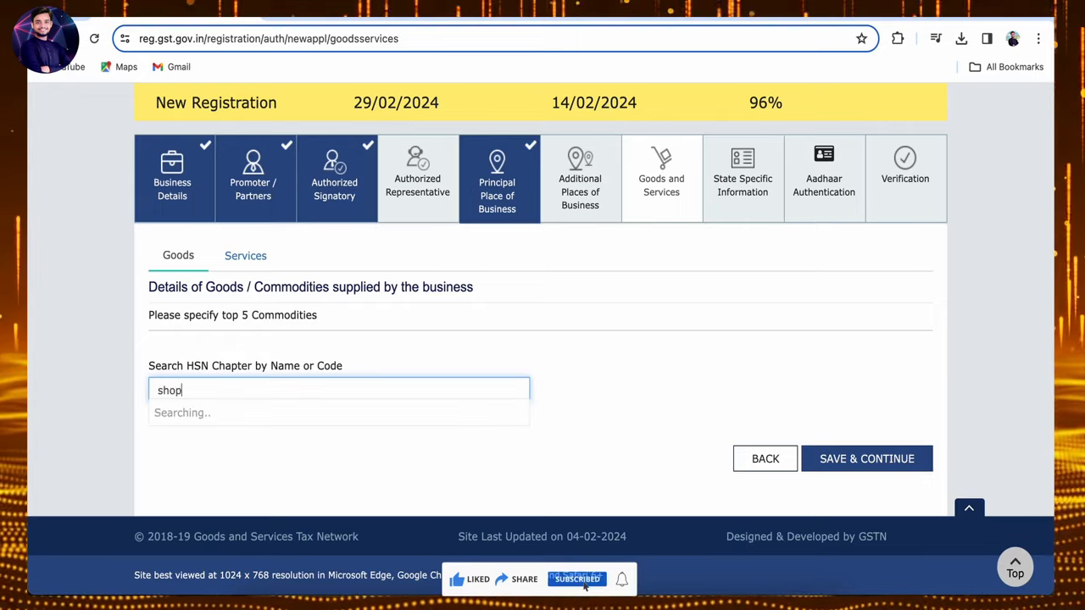
pyautogui.scroll(-4, 229, 495)
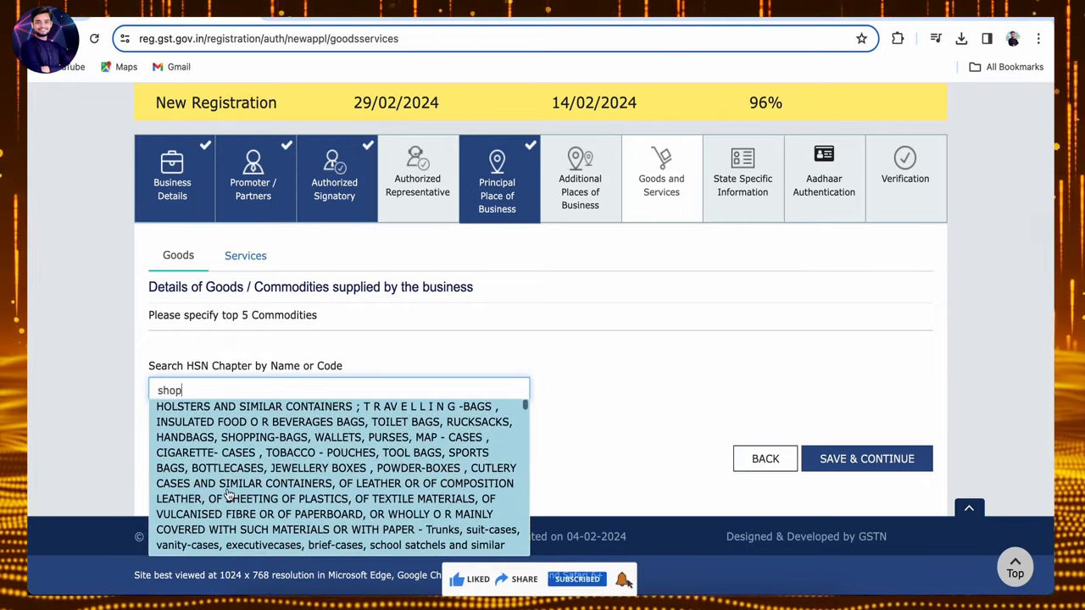
pyautogui.scroll(2, 229, 492)
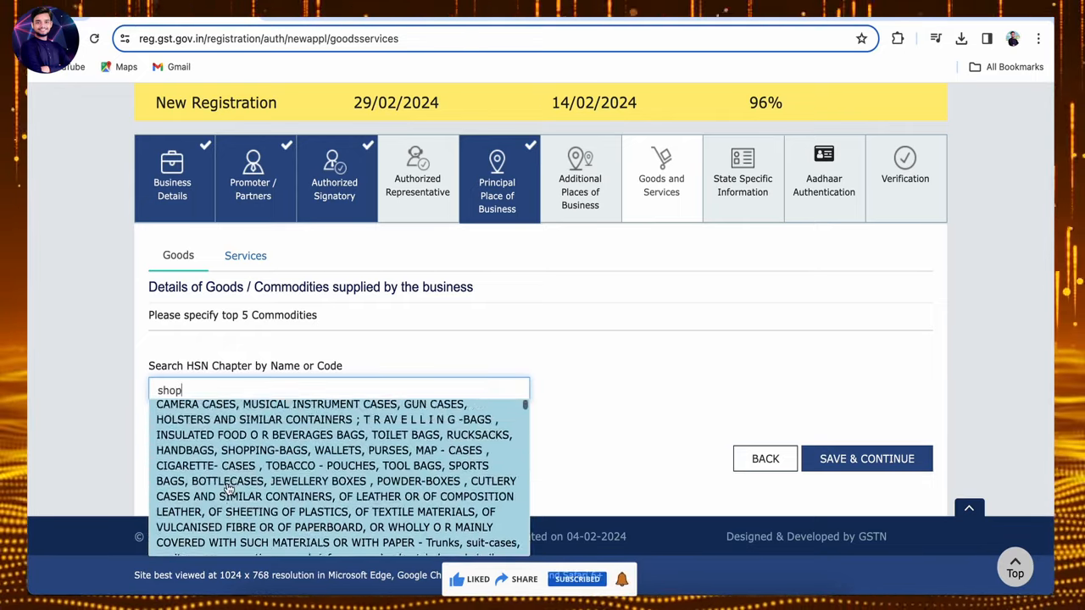
pyautogui.scroll(-6, 229, 490)
pyautogui.scroll(-2, 229, 490)
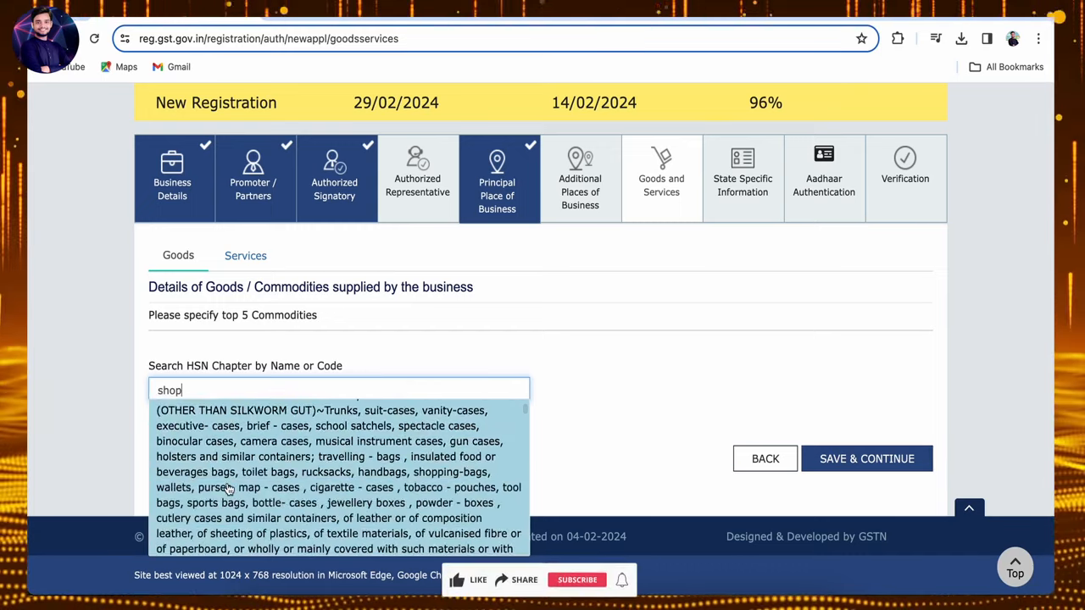
pyautogui.scroll(5, 227, 490)
pyautogui.scroll(3, 229, 490)
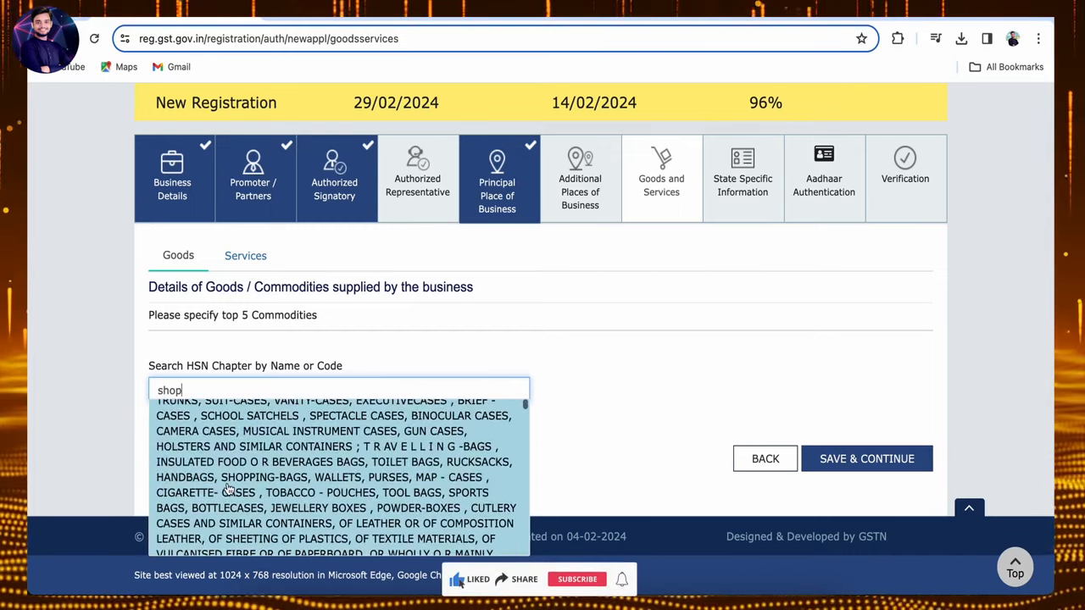
pyautogui.click(229, 490)
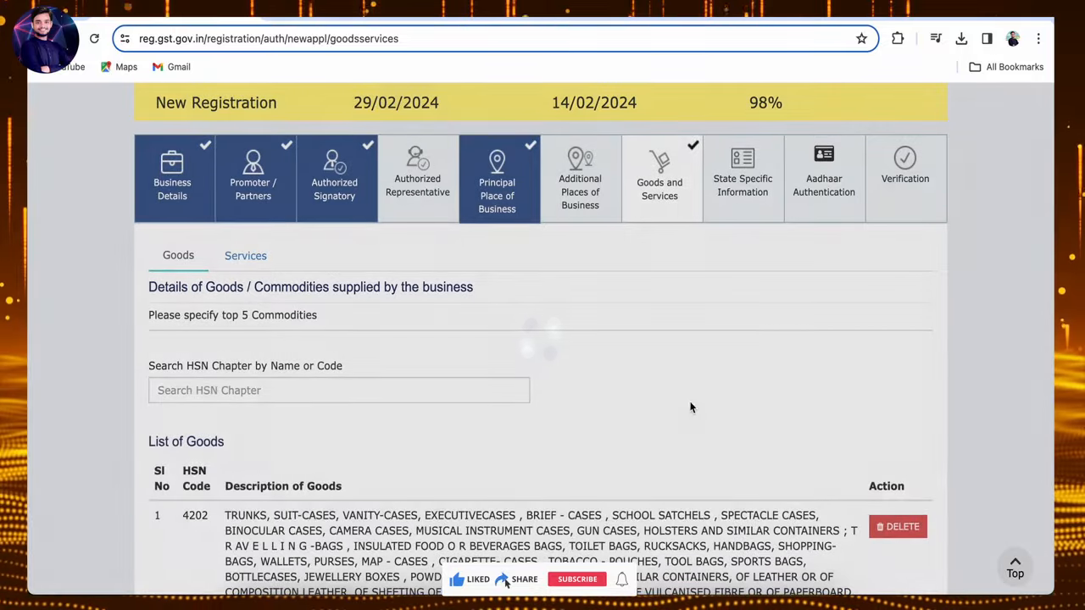
pyautogui.scroll(-3, 711, 403)
pyautogui.click(851, 475)
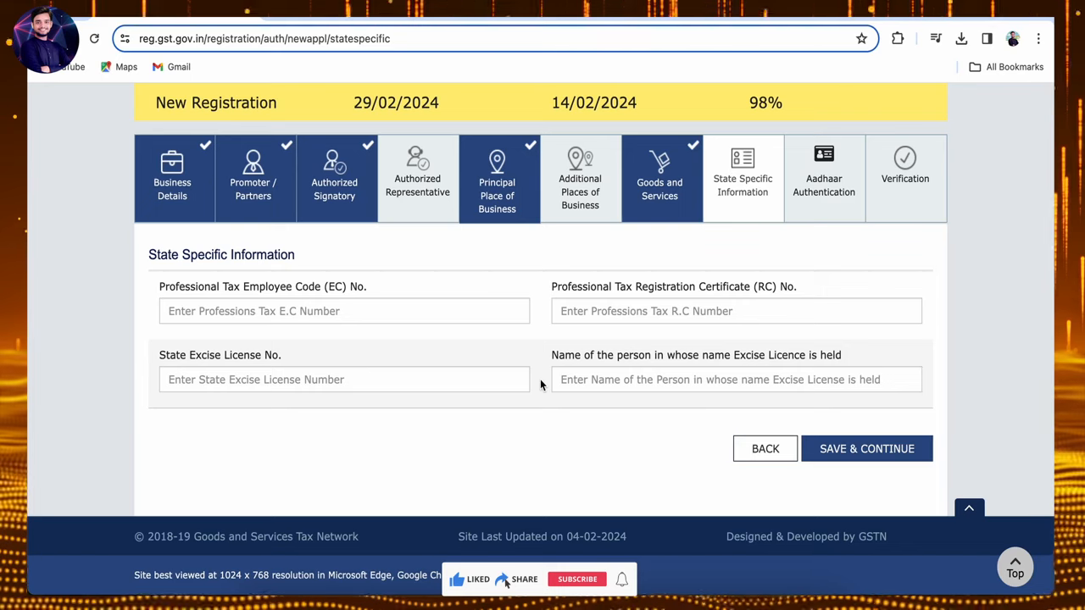
# - Save the State Specific Information with its fields blank, and save Aadhaar Authentication with the opt-in kept at Yes
pyautogui.click(896, 445)
pyautogui.scroll(-1, 532, 269)
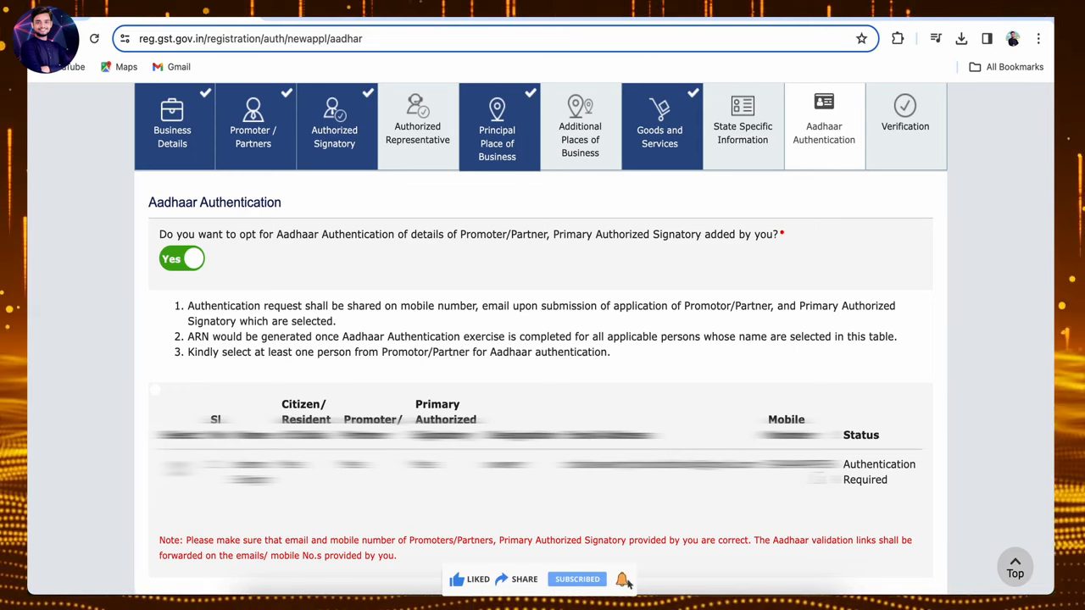
pyautogui.scroll(-1, 788, 475)
pyautogui.scroll(-3, 788, 474)
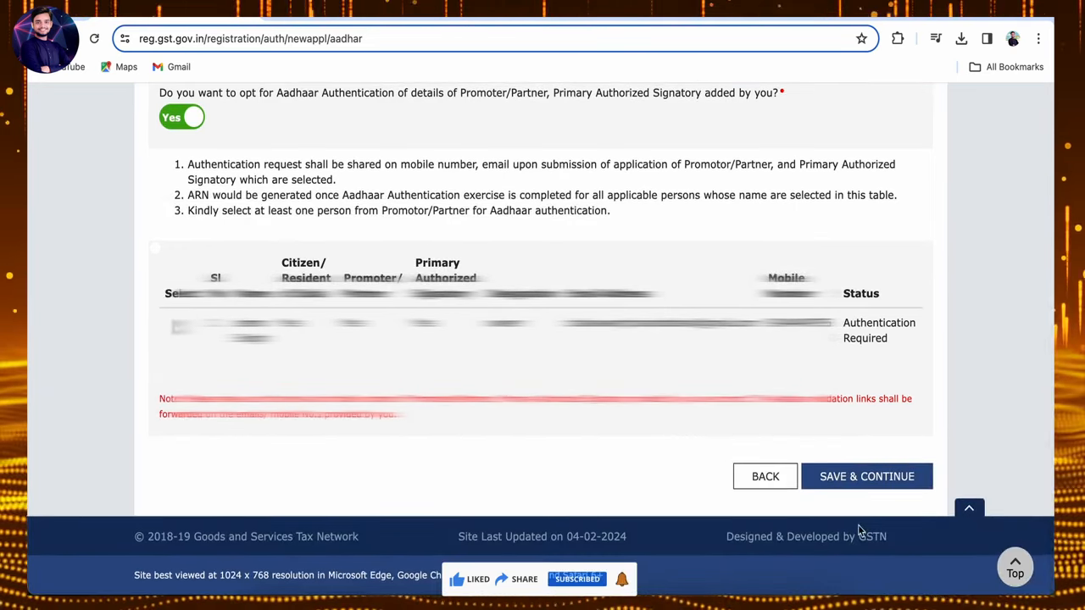
pyautogui.click(866, 477)
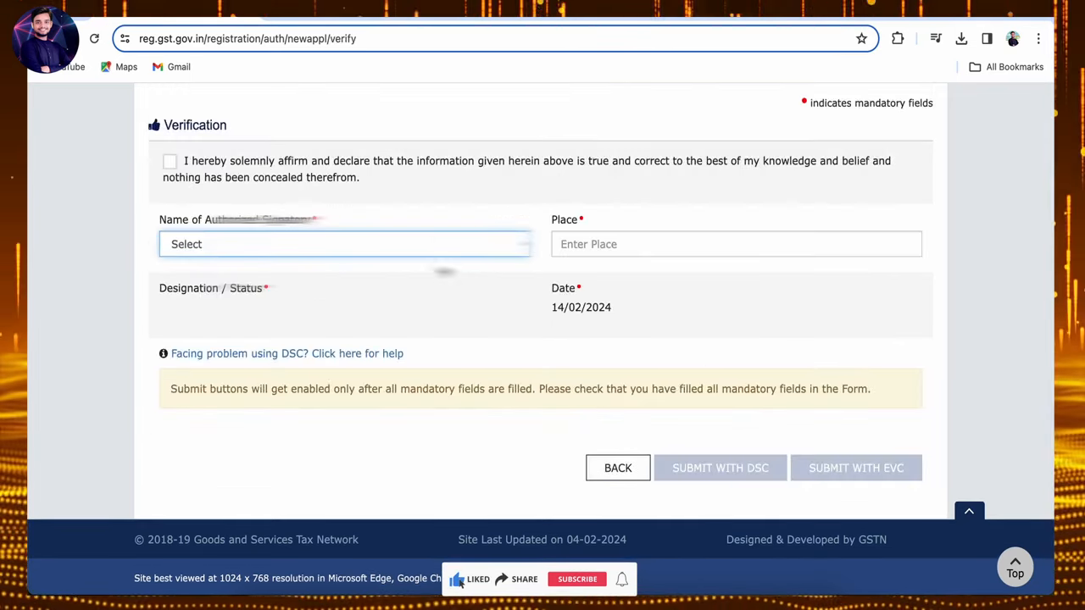
# - Affirm the verification declaration and select the demo authorized signatory
pyautogui.click(170, 172)
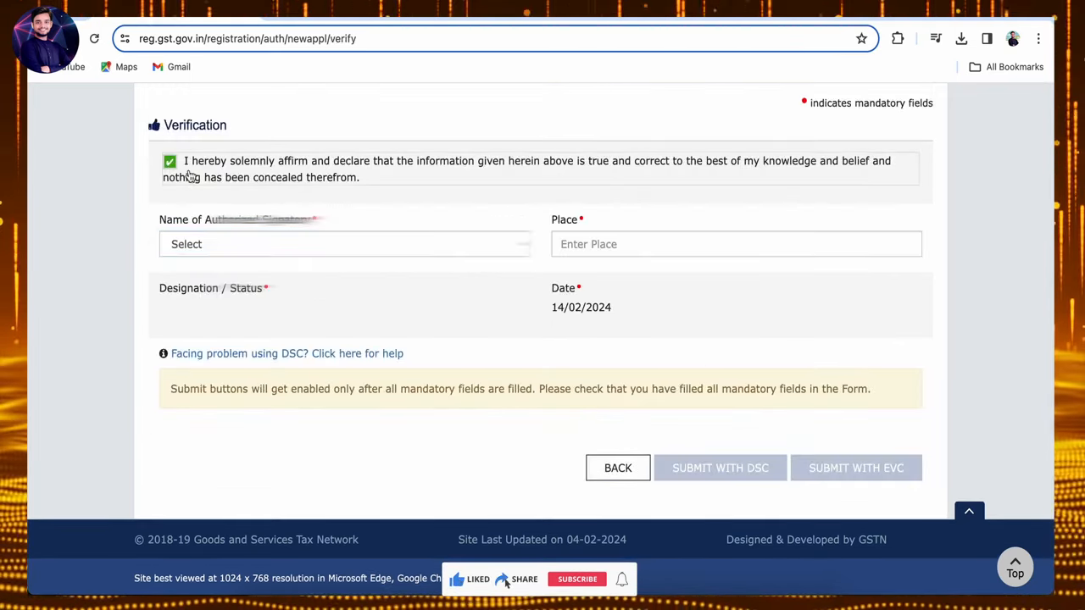
pyautogui.click(225, 251)
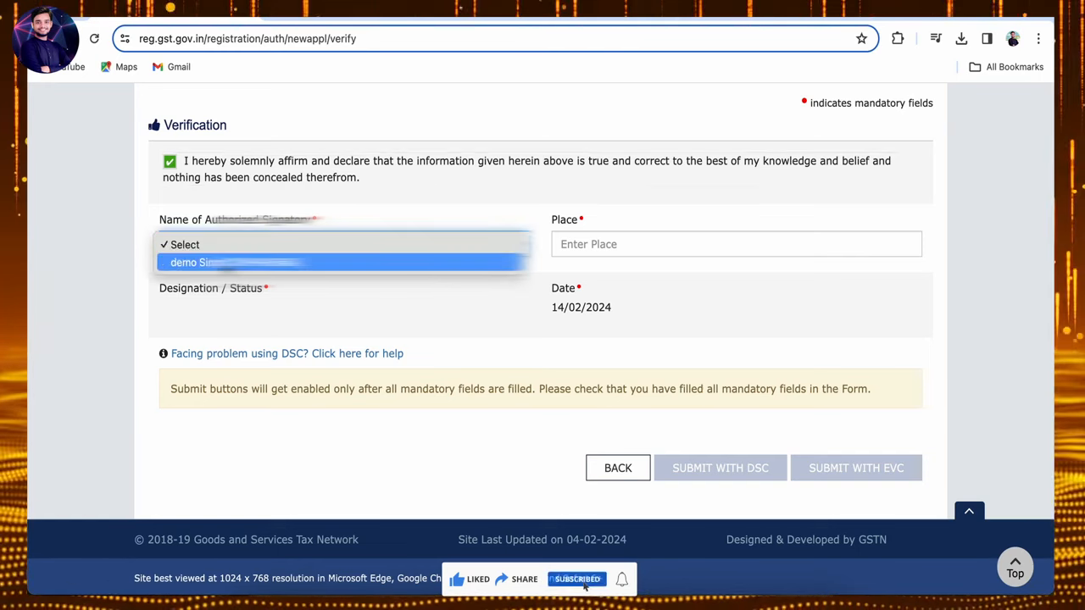
pyautogui.click(220, 263)
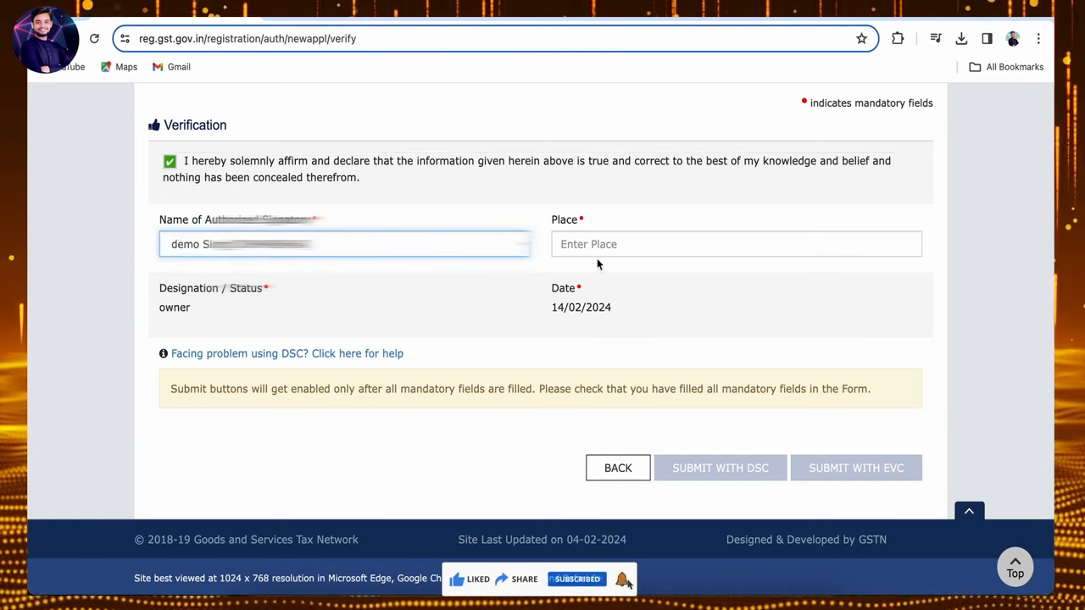